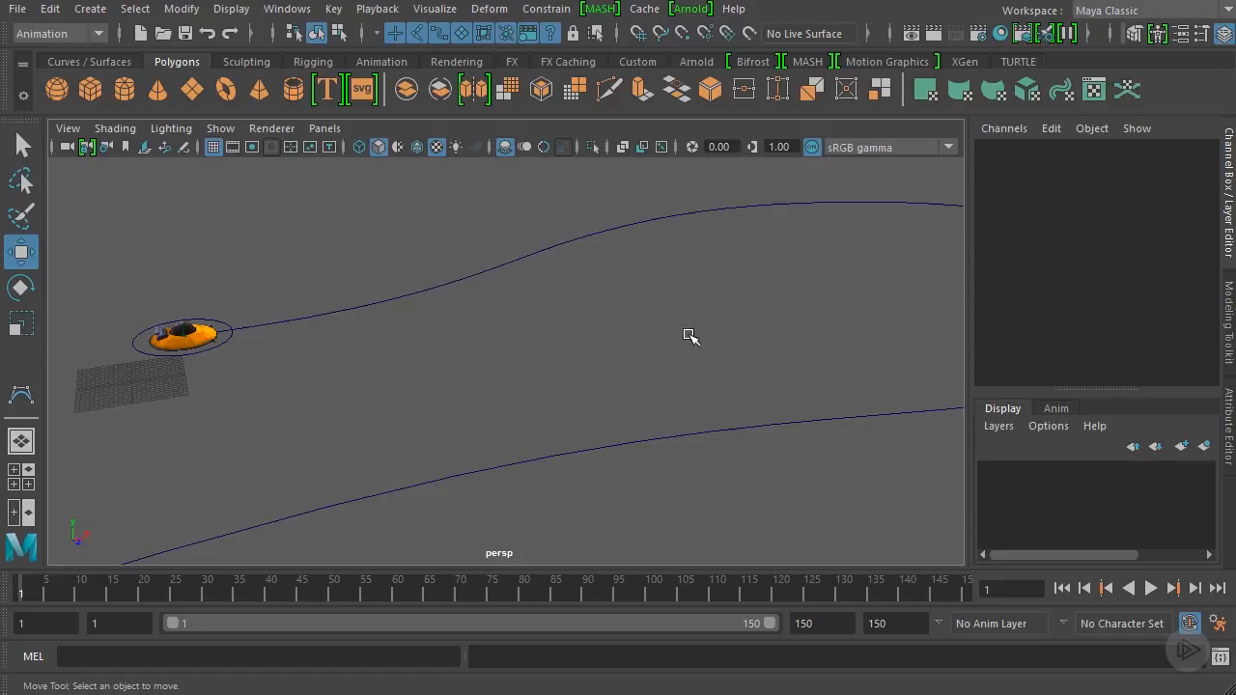
- Play back the ship's motion path animation, examine it from several angles, and return to the start of the timeline
{"action": "scroll", "coordinate": [621, 310], "scroll_direction": "down", "scroll_amount": 3}
{"action": "scroll", "coordinate": [643, 303], "scroll_direction": "up", "scroll_amount": 3}
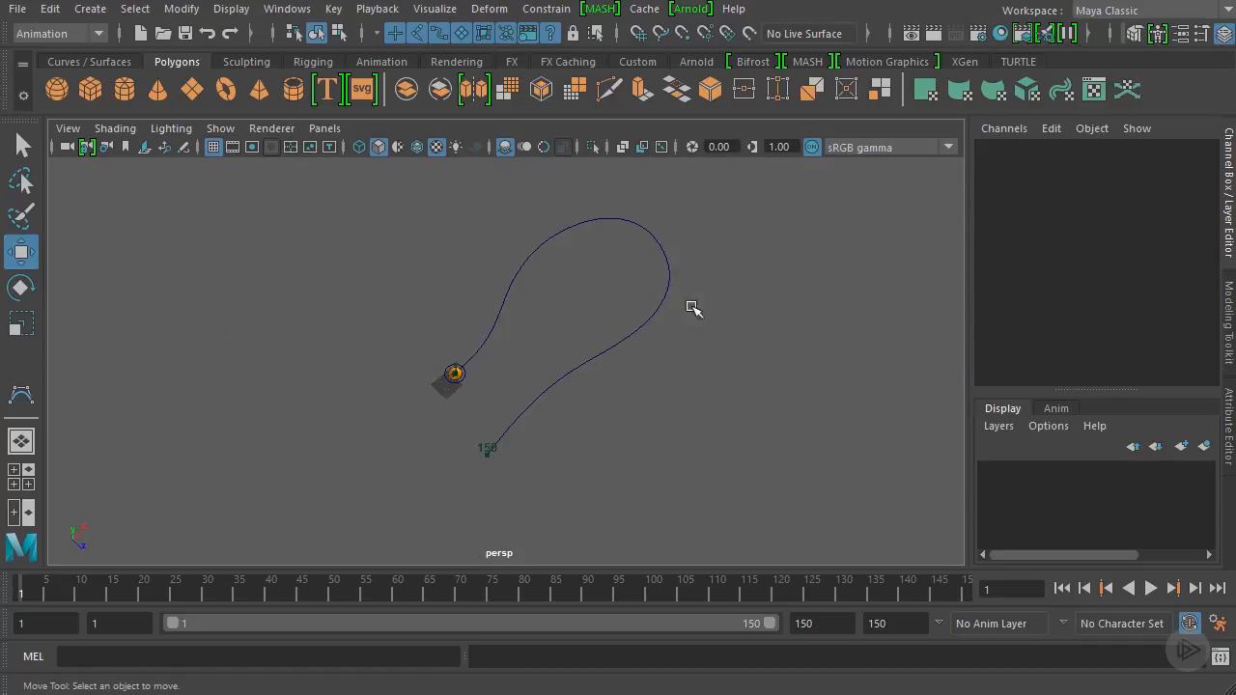
{"action": "left_click_drag", "start_coordinate": [693, 307], "coordinate": [504, 280], "text": "alt"}
{"action": "scroll", "coordinate": [476, 334], "scroll_direction": "up", "scroll_amount": 3}
{"action": "scroll", "coordinate": [446, 306], "scroll_direction": "down", "scroll_amount": 2}
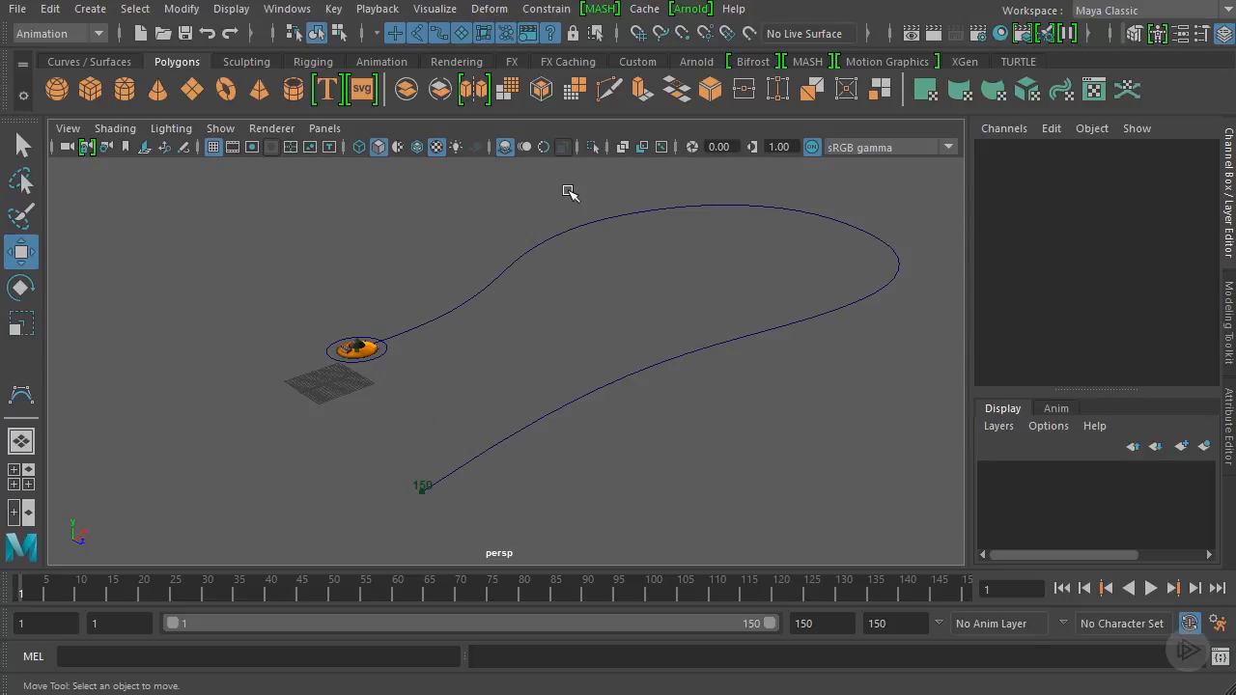
{"action": "key", "text": "alt+v"}
{"action": "left_click_drag", "start_coordinate": [701, 388], "coordinate": [748, 364], "text": "alt"}
{"action": "scroll", "coordinate": [471, 261], "scroll_direction": "down", "scroll_amount": 2}
{"action": "left_click_drag", "start_coordinate": [471, 261], "coordinate": [558, 263], "text": "alt"}
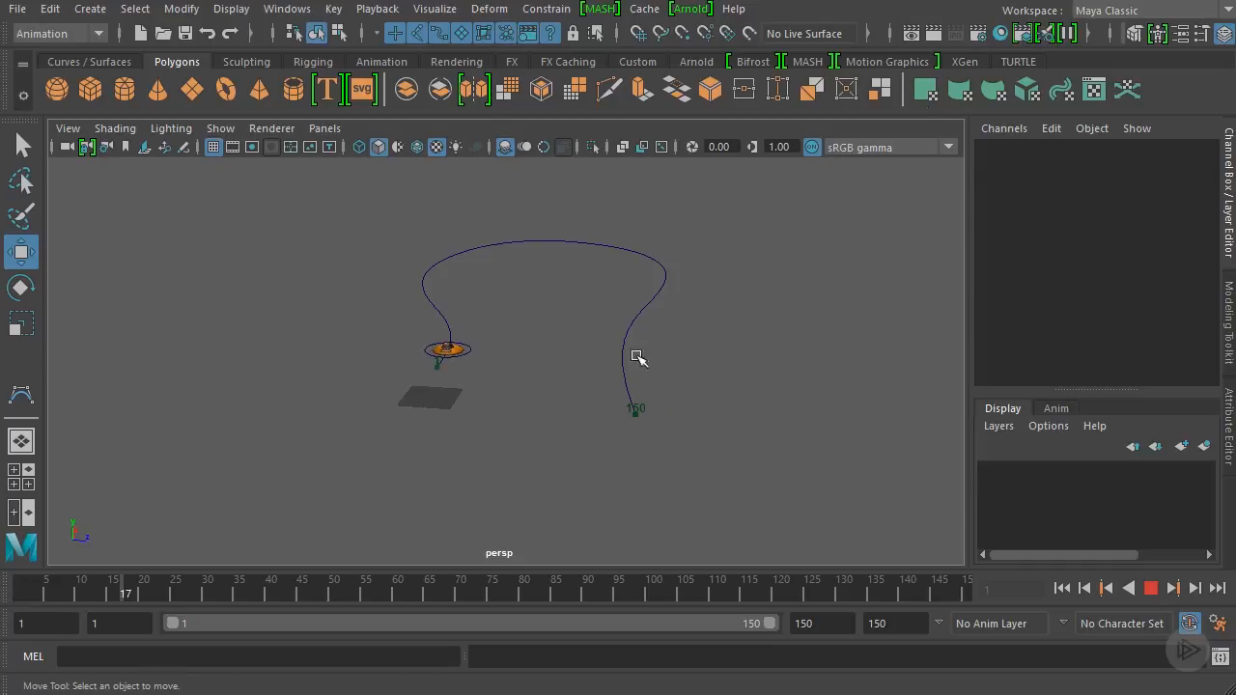
{"action": "left_click_drag", "start_coordinate": [640, 354], "coordinate": [734, 367], "text": "alt"}
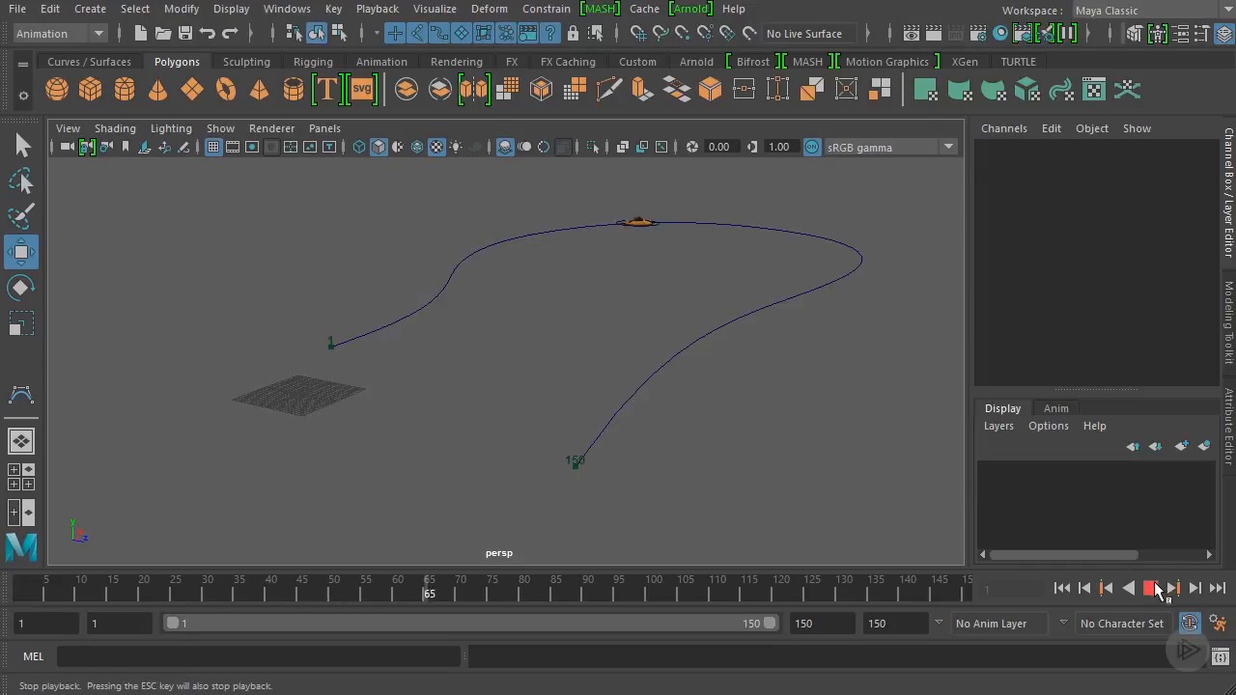
{"action": "left_click", "coordinate": [1158, 587]}
{"action": "key", "text": "alt+shift+v"}
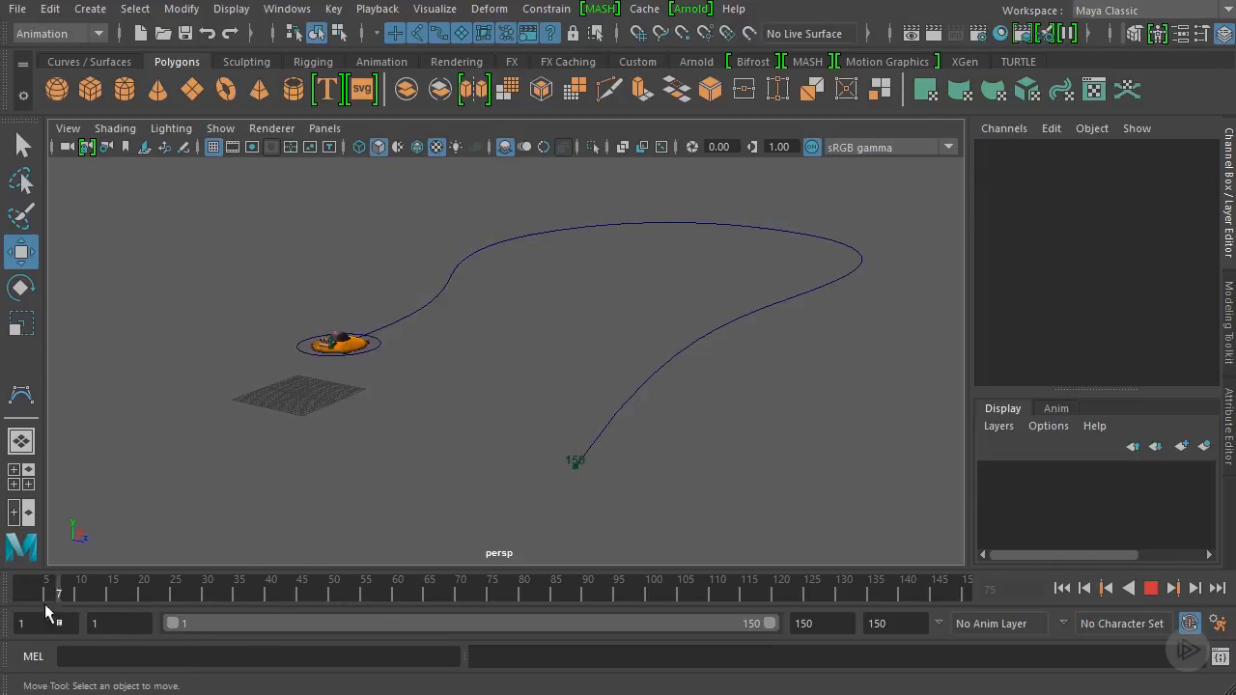
- Select the ship's control curve, expand its motionPath1 input attributes, and frame the ship
{"action": "left_click_drag", "start_coordinate": [268, 474], "coordinate": [381, 428], "text": "alt"}
{"action": "left_click", "coordinate": [402, 421]}
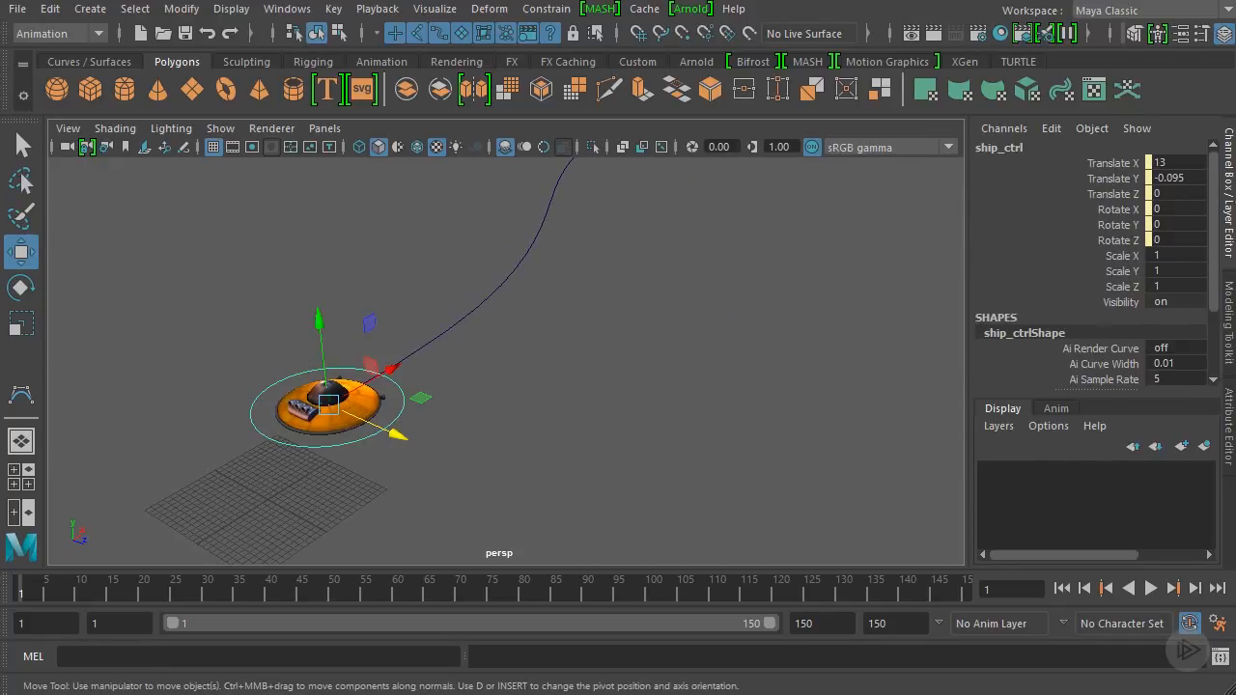
{"action": "left_click_drag", "start_coordinate": [1212, 180], "coordinate": [1214, 253]}
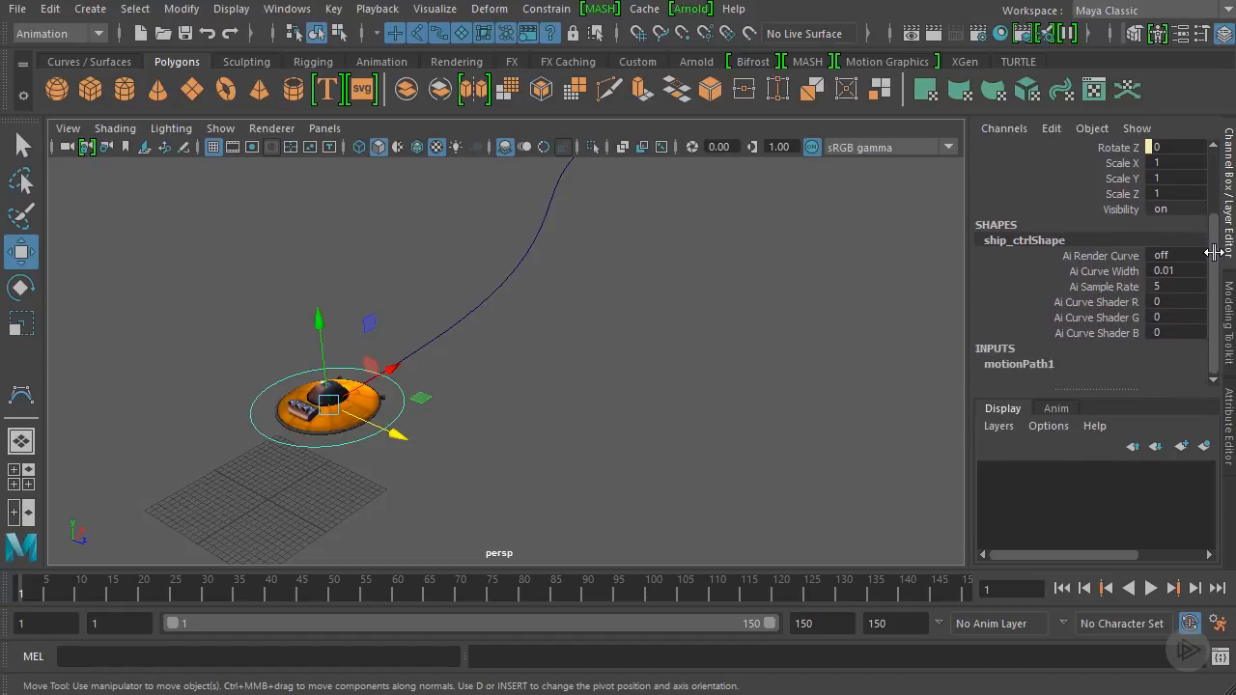
{"action": "left_click", "coordinate": [1016, 367]}
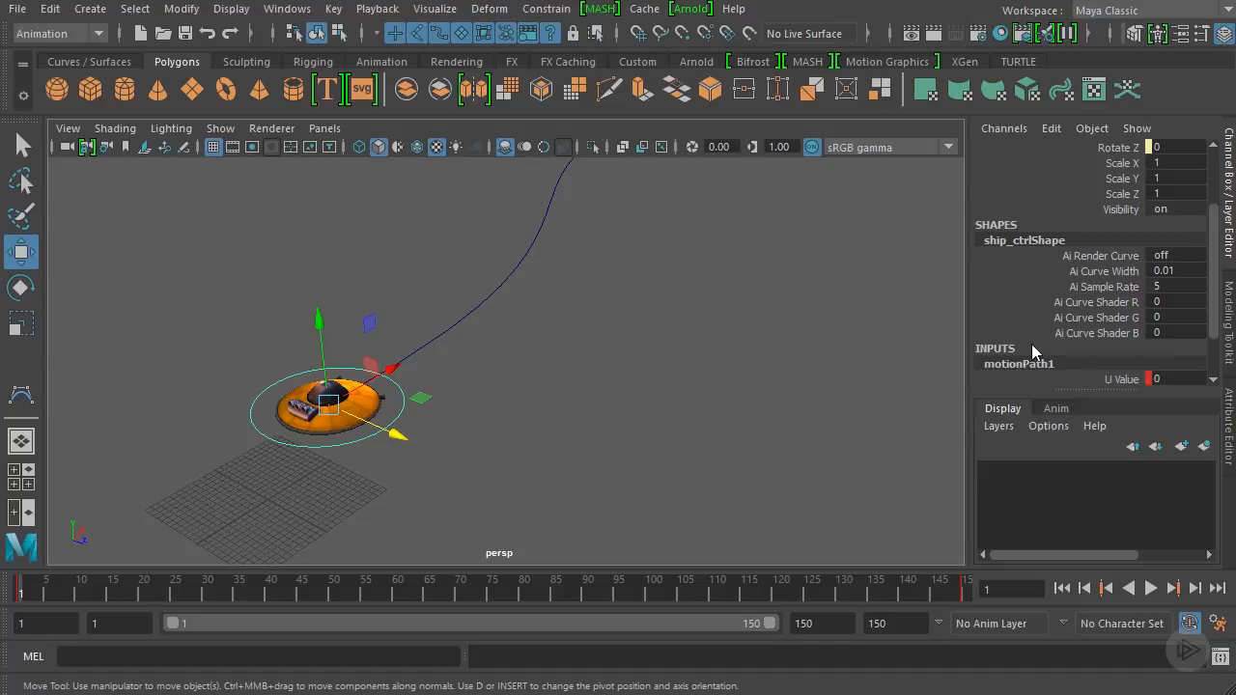
{"action": "scroll", "coordinate": [1031, 344], "scroll_direction": "down", "scroll_amount": 2}
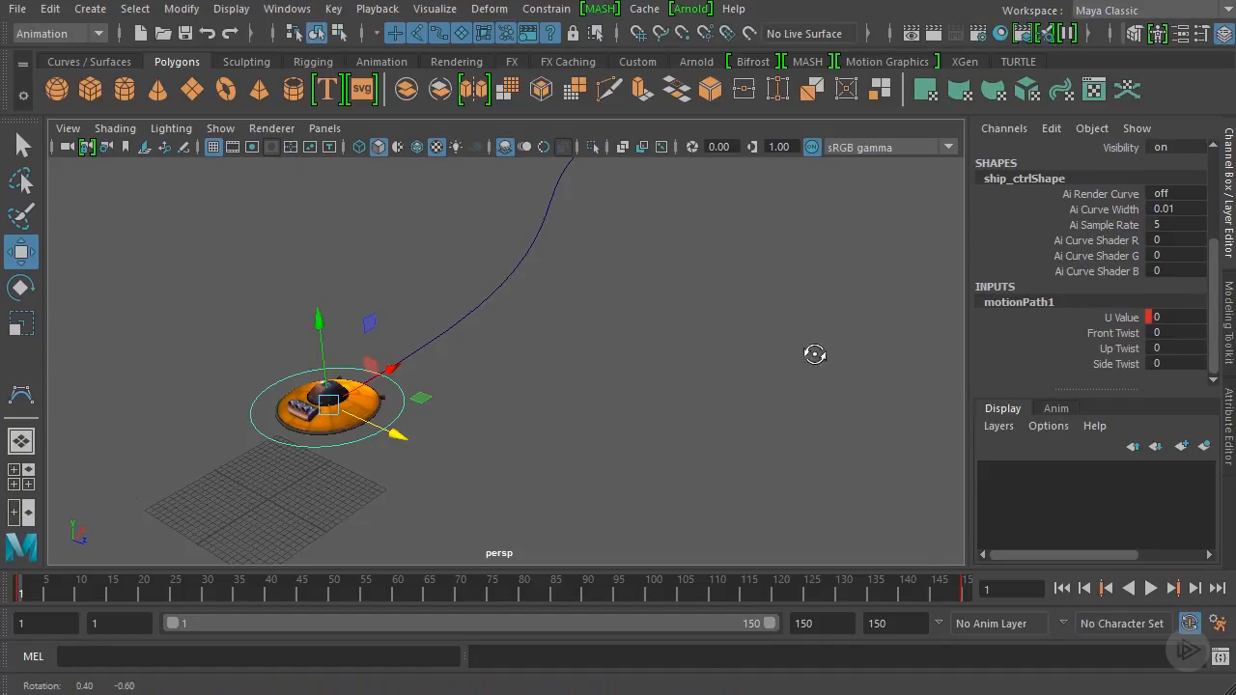
{"action": "left_click_drag", "start_coordinate": [814, 350], "coordinate": [740, 348], "text": "alt"}
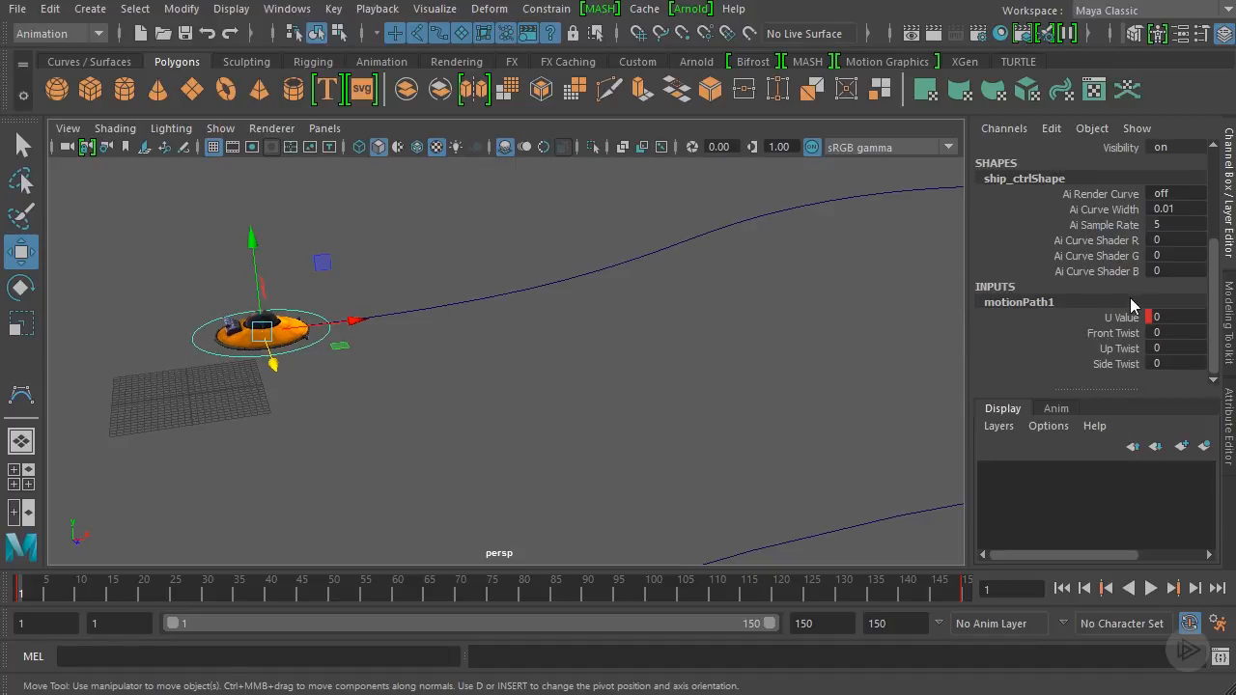
{"action": "key", "text": "f"}
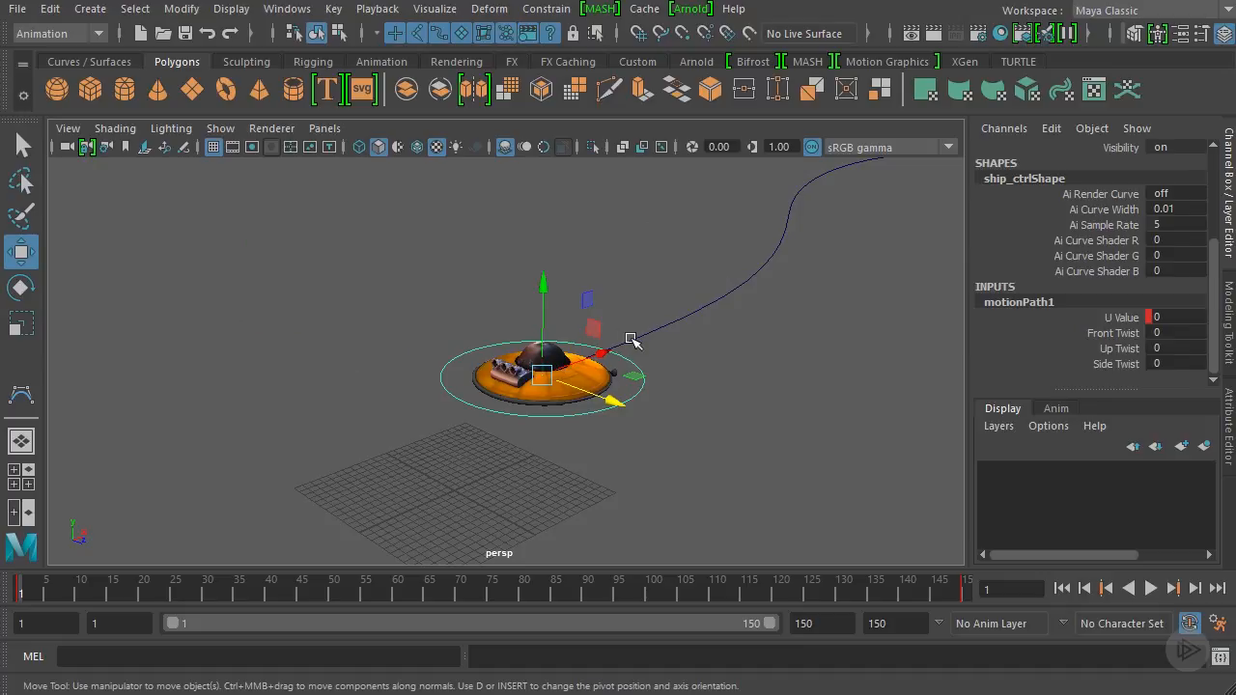
- Try rolling the ship with different Front Twist values on motionPath1, undoing each change
{"action": "left_click", "coordinate": [1120, 334]}
{"action": "middle_click_drag", "start_coordinate": [618, 392], "coordinate": [666, 405]}
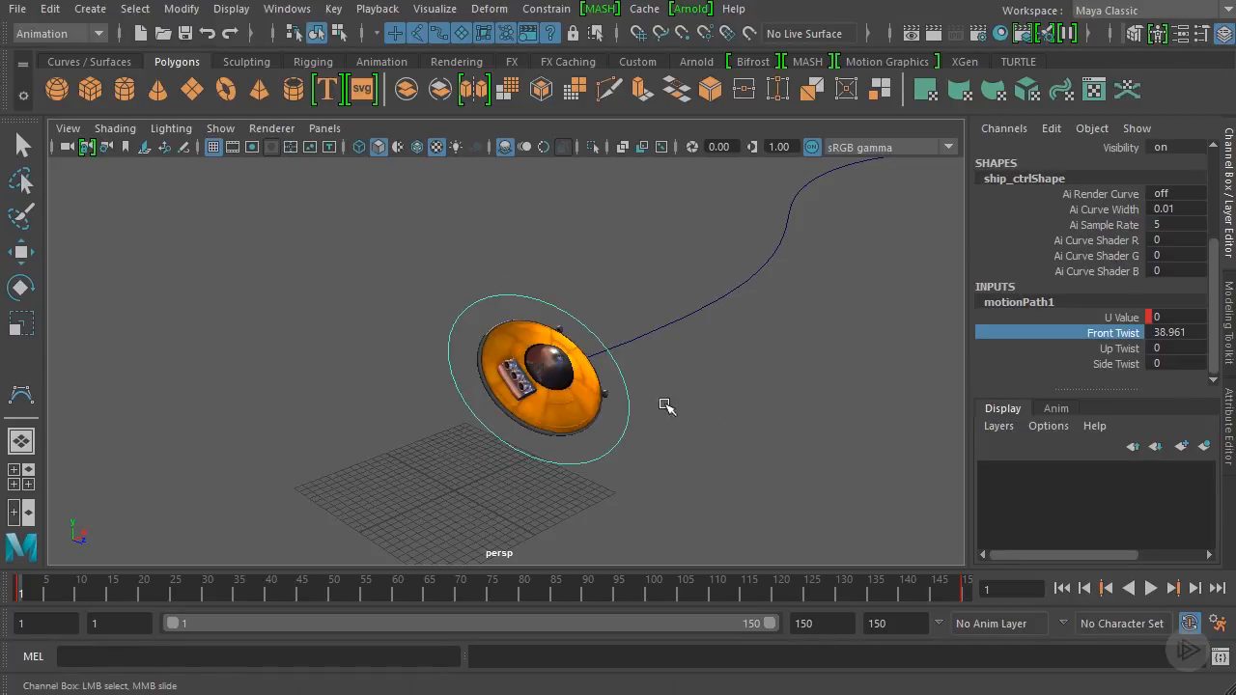
{"action": "key", "text": "ctrl+z"}
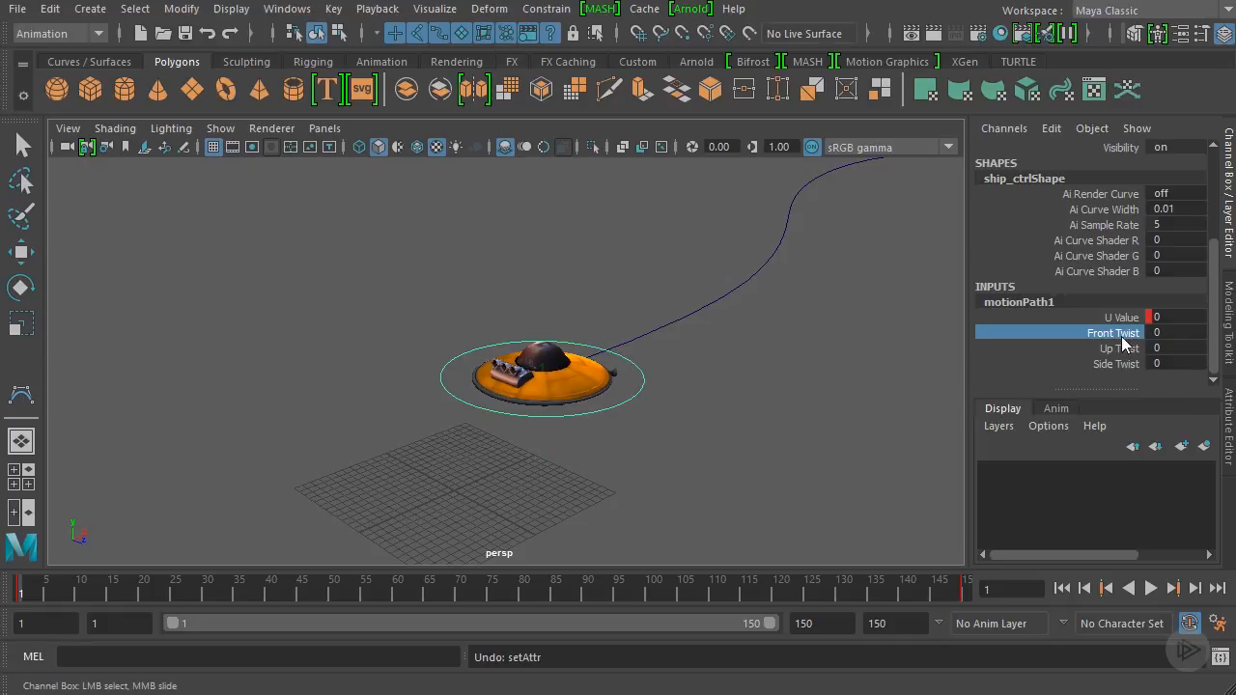
{"action": "middle_click_drag", "start_coordinate": [595, 284], "coordinate": [652, 246]}
{"action": "key", "text": "ctrl+z"}
- Try turning the ship with the Up Twist attribute of motionPath1 and undo the change
{"action": "left_click", "coordinate": [1012, 348]}
{"action": "middle_click_drag", "start_coordinate": [744, 354], "coordinate": [638, 319]}
{"action": "key", "text": "ctrl+z"}
- Try pitching the ship with the Side Twist attribute of motionPath1 and undo the change
{"action": "left_click", "coordinate": [1116, 363]}
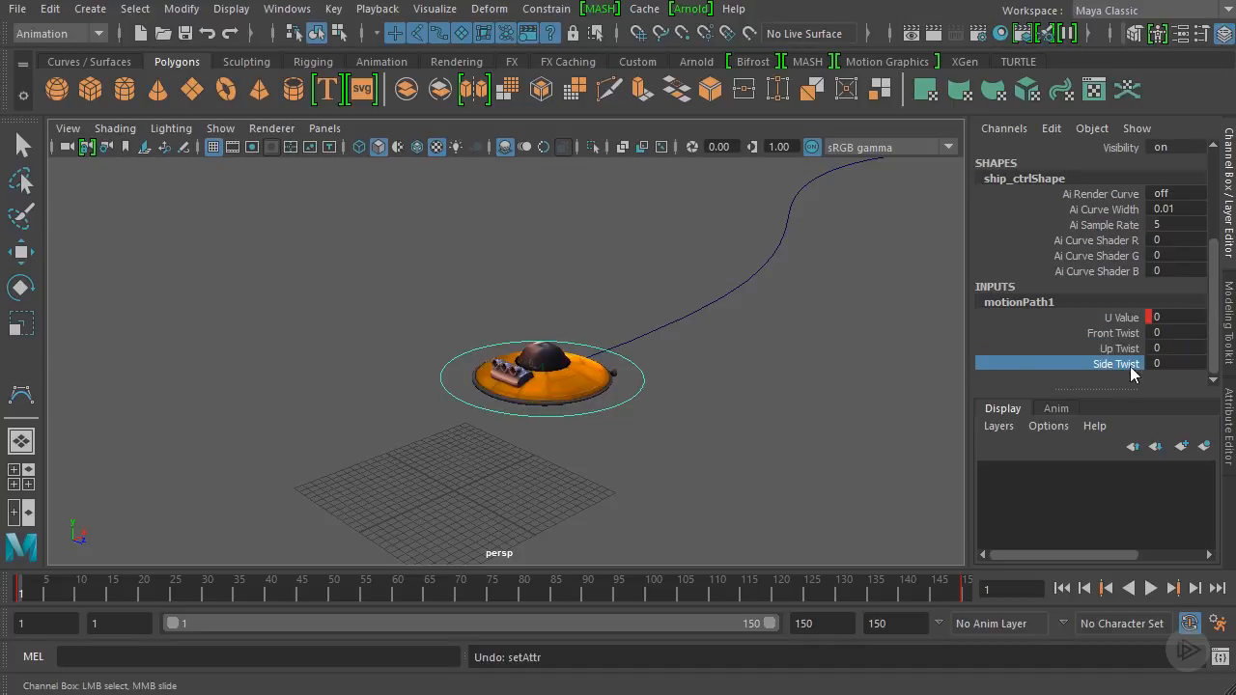
{"action": "middle_click_drag", "start_coordinate": [721, 352], "coordinate": [653, 350]}
{"action": "key", "text": "ctrl+z"}
- Try Front Twist values of about 17.189 and 4.584 on the ship's motion path
{"action": "left_click", "coordinate": [1106, 338]}
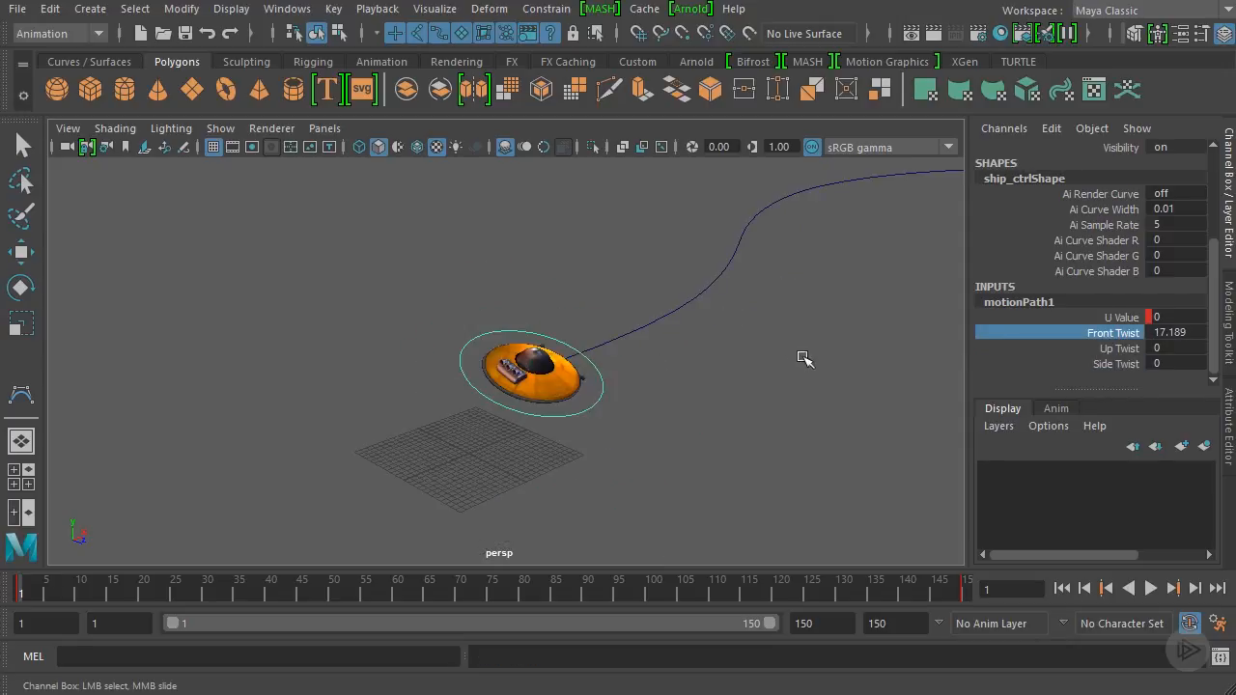
{"action": "middle_click_drag", "start_coordinate": [806, 357], "coordinate": [789, 381]}
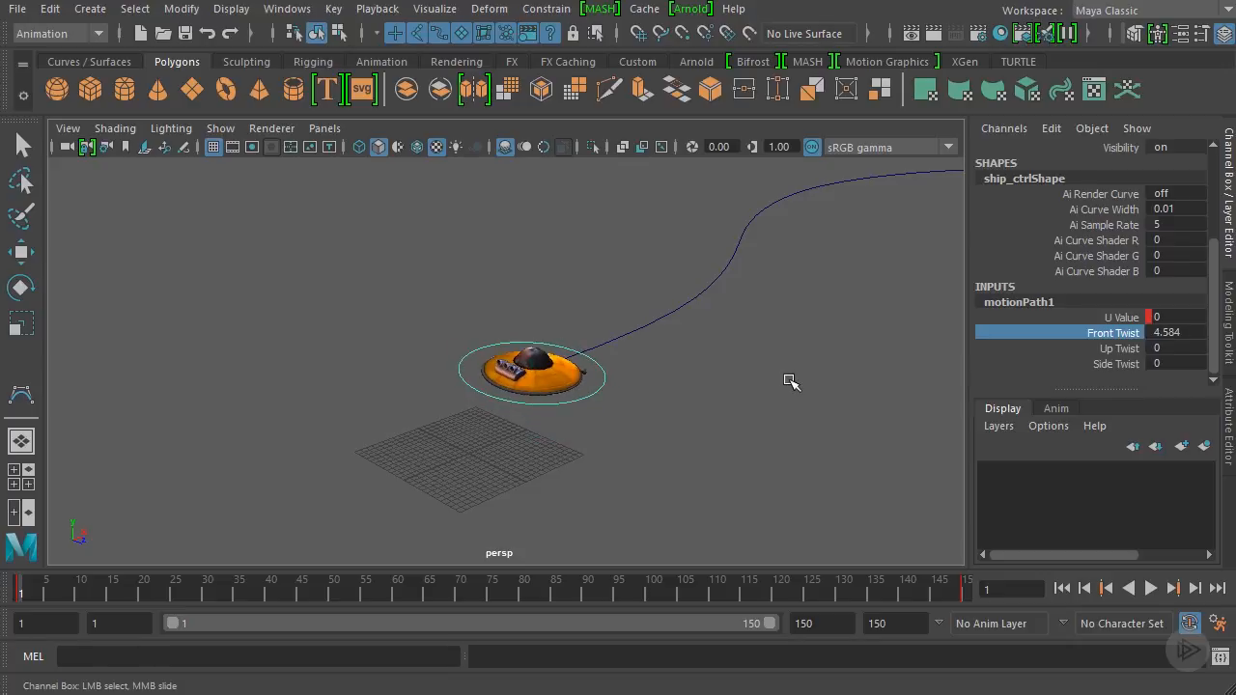
{"action": "scroll", "coordinate": [789, 380], "scroll_direction": "down", "scroll_amount": 2}
{"action": "scroll", "coordinate": [458, 425], "scroll_direction": "down", "scroll_amount": 2}
{"action": "scroll", "coordinate": [585, 319], "scroll_direction": "down", "scroll_amount": 2}
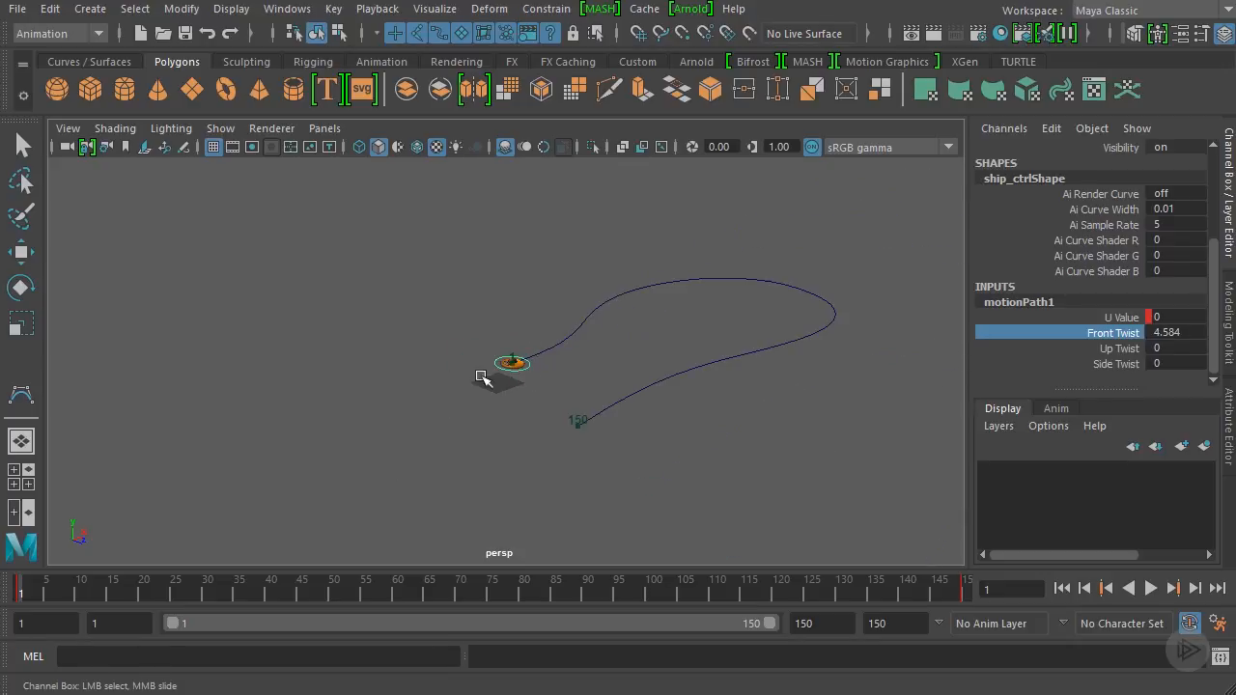
{"action": "scroll", "coordinate": [690, 326], "scroll_direction": "up", "scroll_amount": 6}
- Undo the trial Front Twist changes and set Front Twist to 0
{"action": "key", "text": "ctrl+z"}
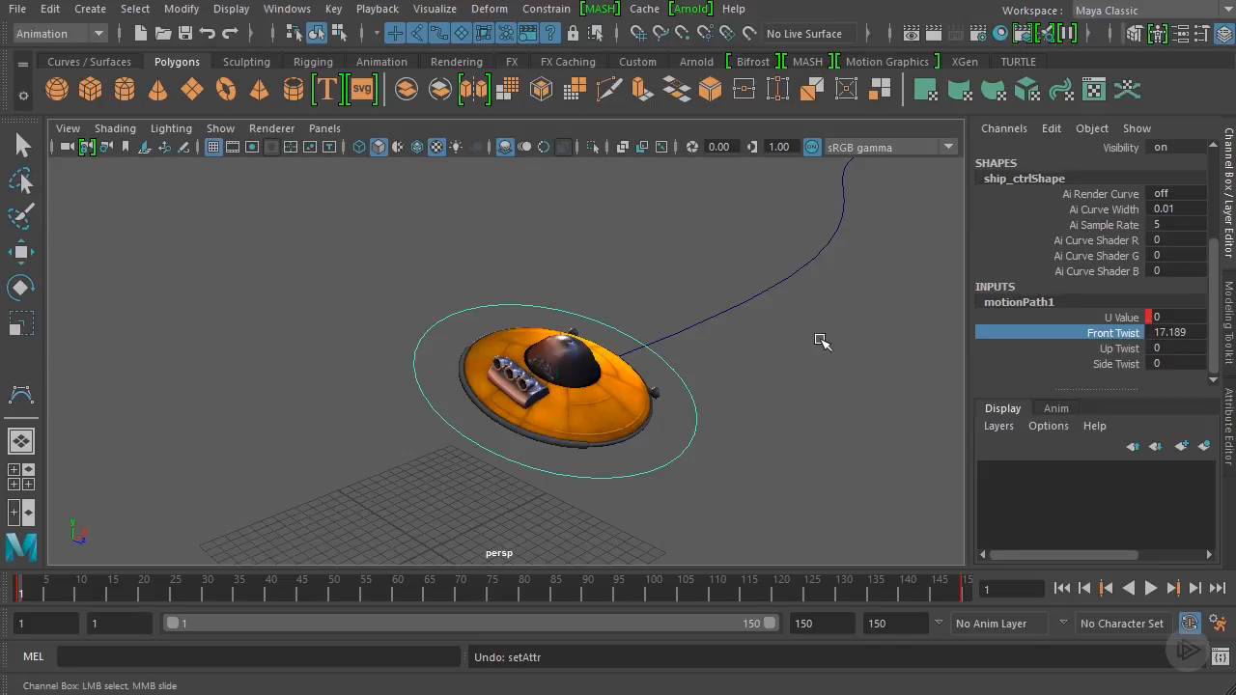
{"action": "key", "text": "ctrl+z"}
{"action": "left_click", "coordinate": [1160, 333]}
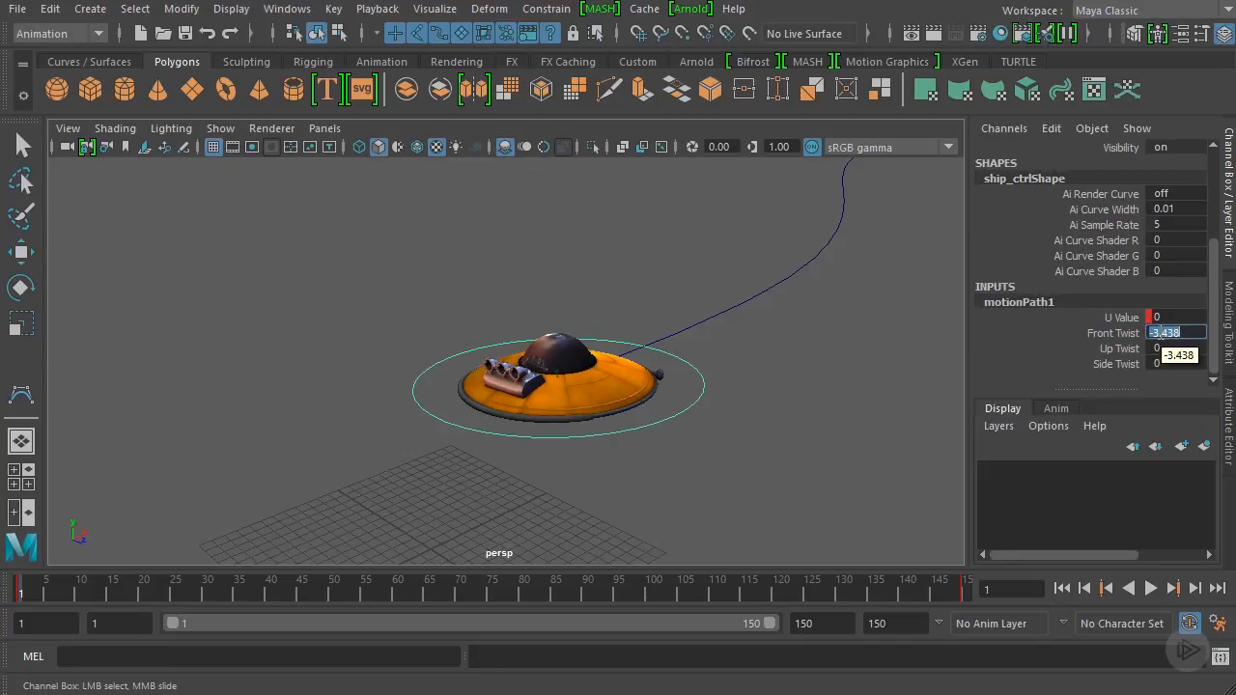
{"action": "key", "text": "Return"}
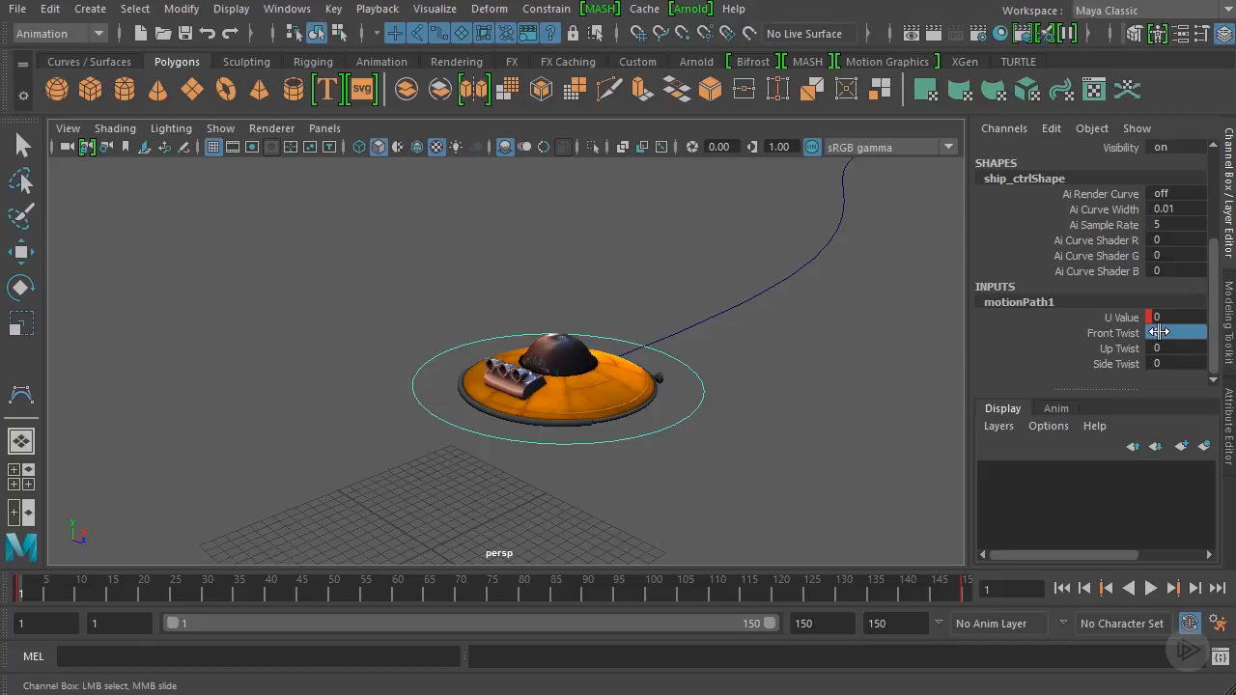
- Play the ship's animation from frame 1, stop at frame 40, and bring the whole motion path into view
{"action": "scroll", "coordinate": [808, 395], "scroll_direction": "down", "scroll_amount": 3}
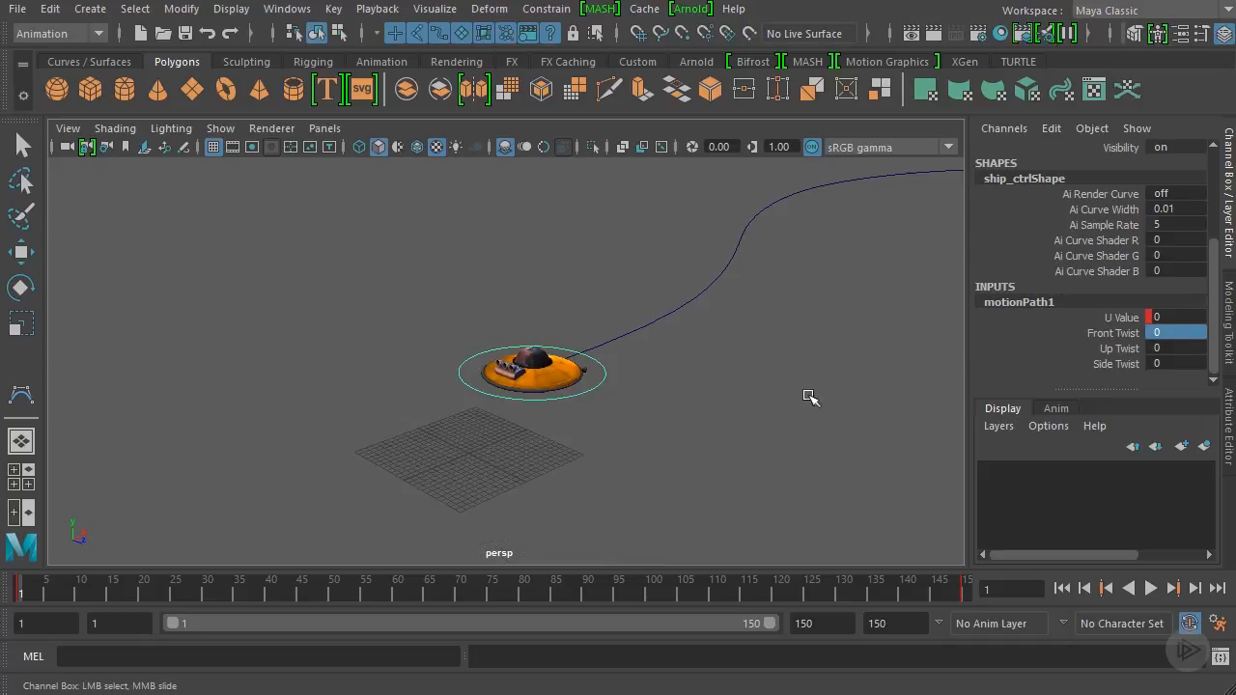
{"action": "left_click_drag", "start_coordinate": [808, 395], "coordinate": [753, 392], "text": "alt"}
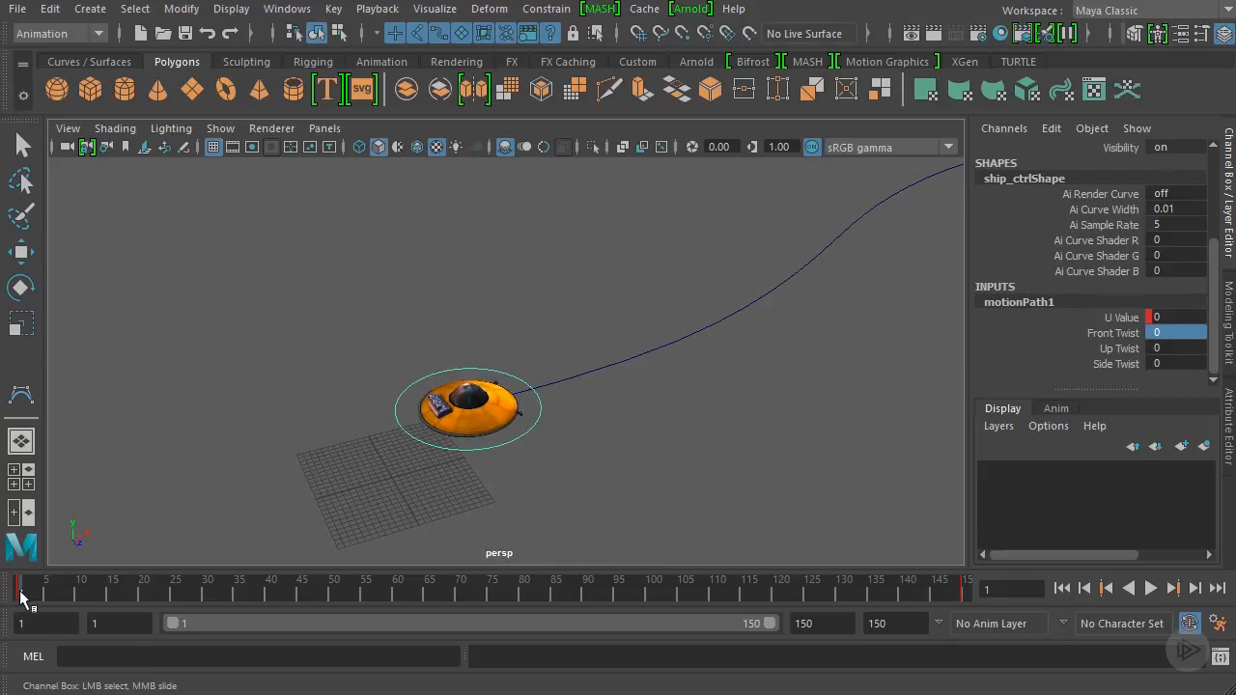
{"action": "mouse_move", "coordinate": [20, 591]}
{"action": "left_mouse_down"}
{"action": "mouse_move", "coordinate": [81, 601]}
{"action": "mouse_move", "coordinate": [19, 595]}
{"action": "left_mouse_up"}
{"action": "left_click", "coordinate": [1151, 588]}
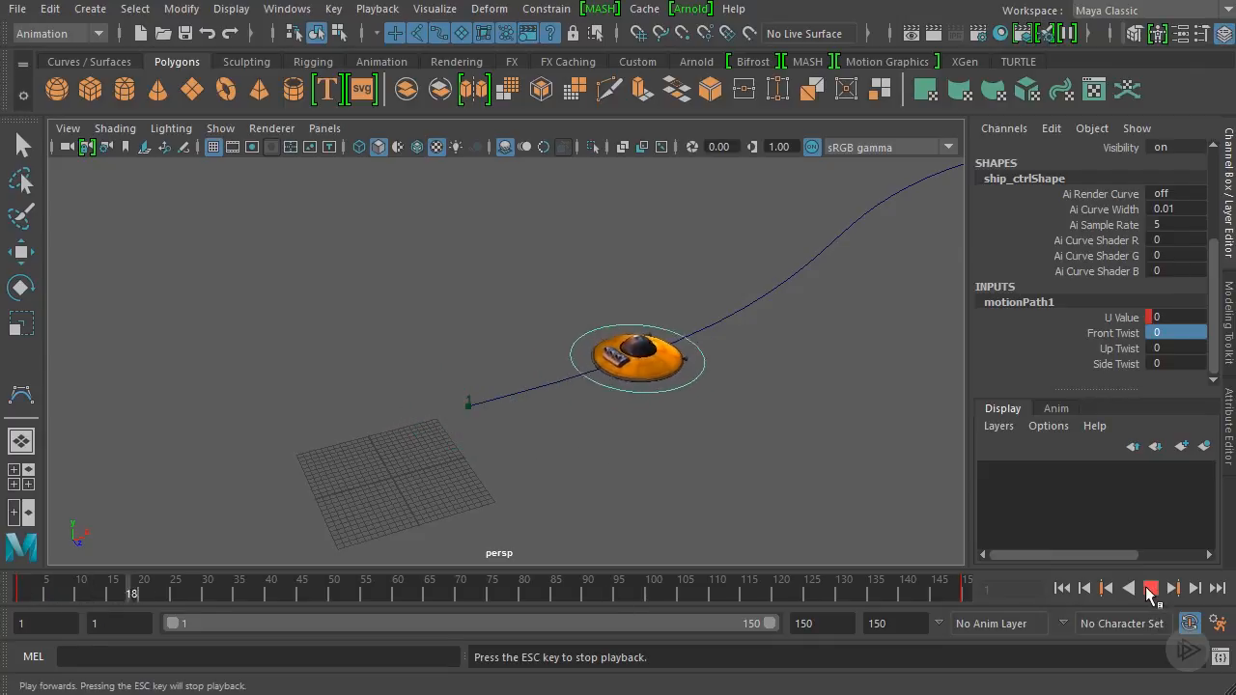
{"action": "left_click", "coordinate": [1150, 588]}
{"action": "left_click_drag", "start_coordinate": [718, 257], "coordinate": [505, 299], "text": "alt"}
{"action": "middle_click_drag", "start_coordinate": [505, 298], "coordinate": [542, 337], "text": "alt"}
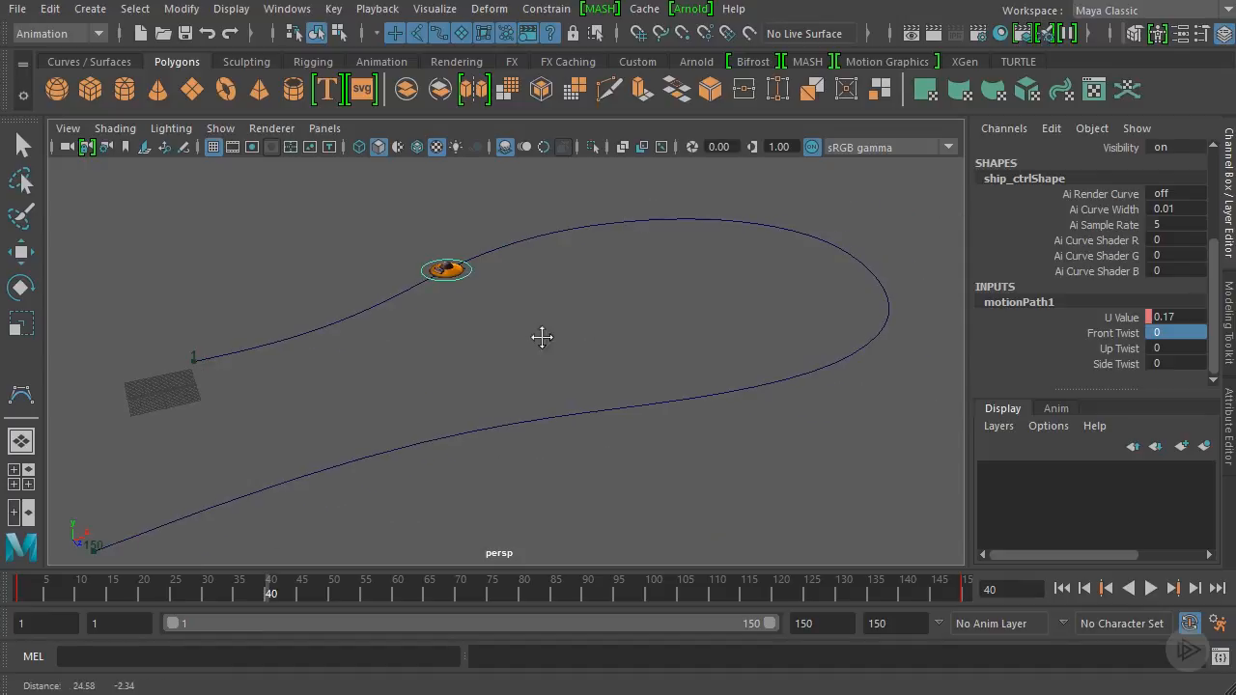
- Resume playback to examine the ship near the path's end, and scrub back to frame 99
{"action": "key", "text": "alt+v"}
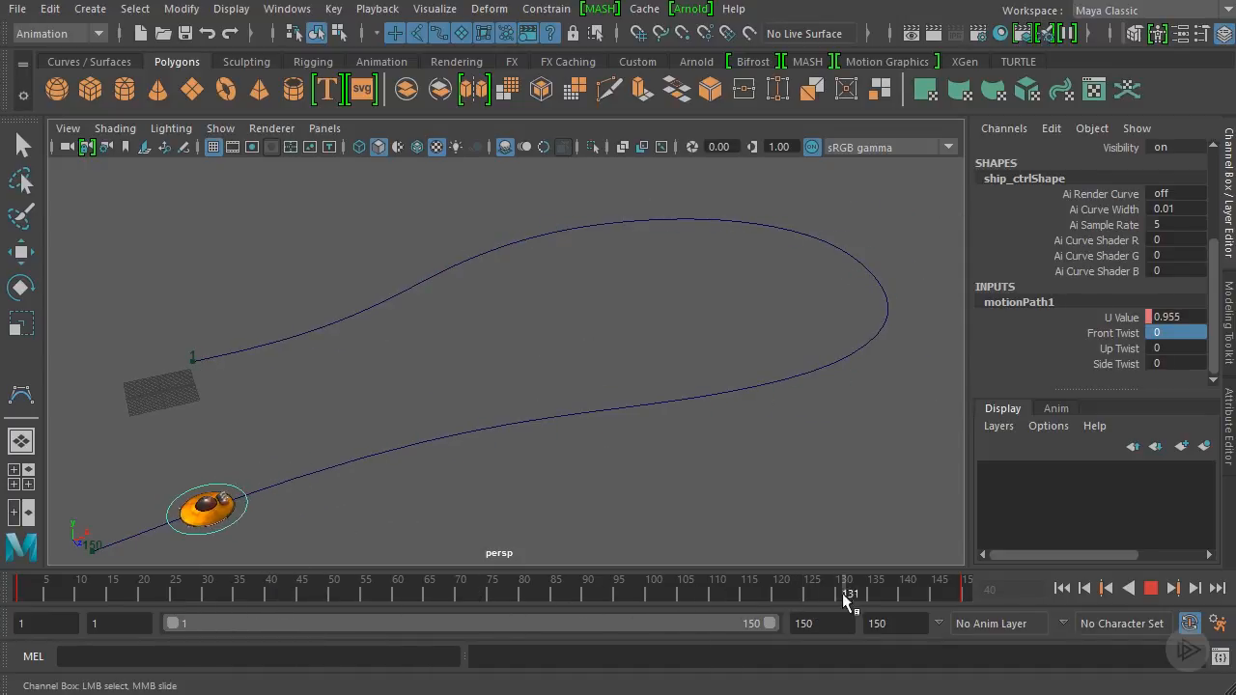
{"action": "key", "text": "alt+v"}
{"action": "key", "text": "f"}
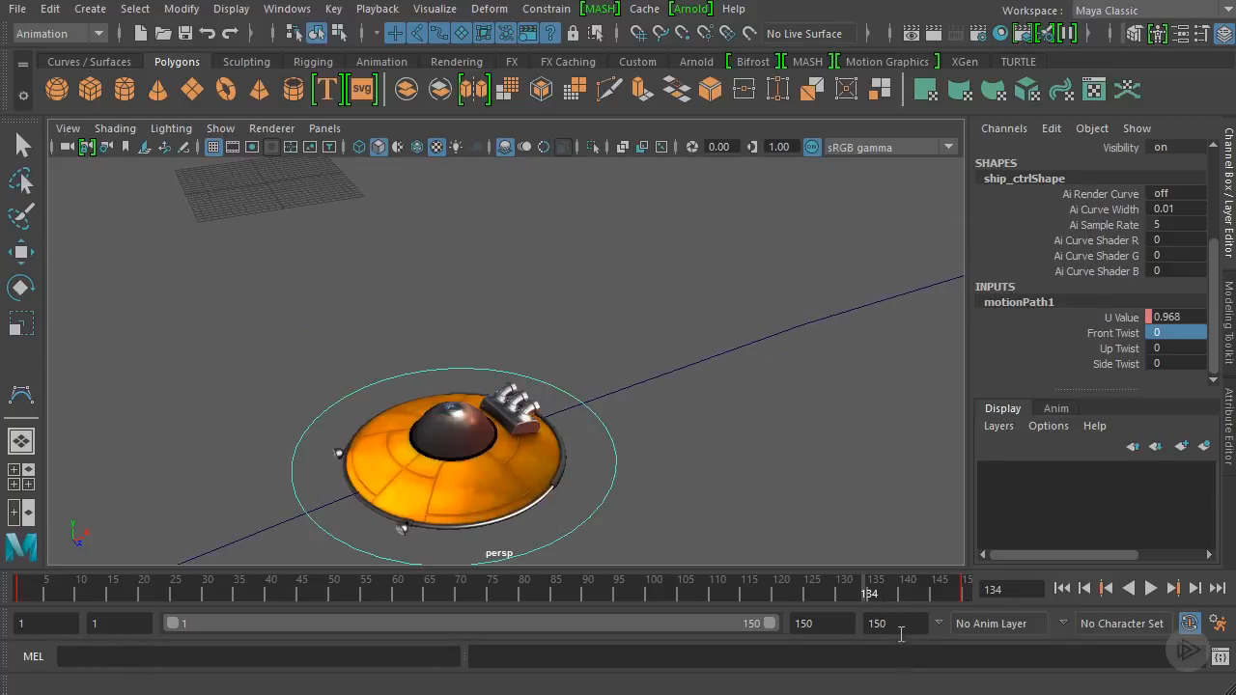
{"action": "scroll", "coordinate": [723, 491], "scroll_direction": "down", "scroll_amount": 5}
{"action": "key", "text": "alt+v"}
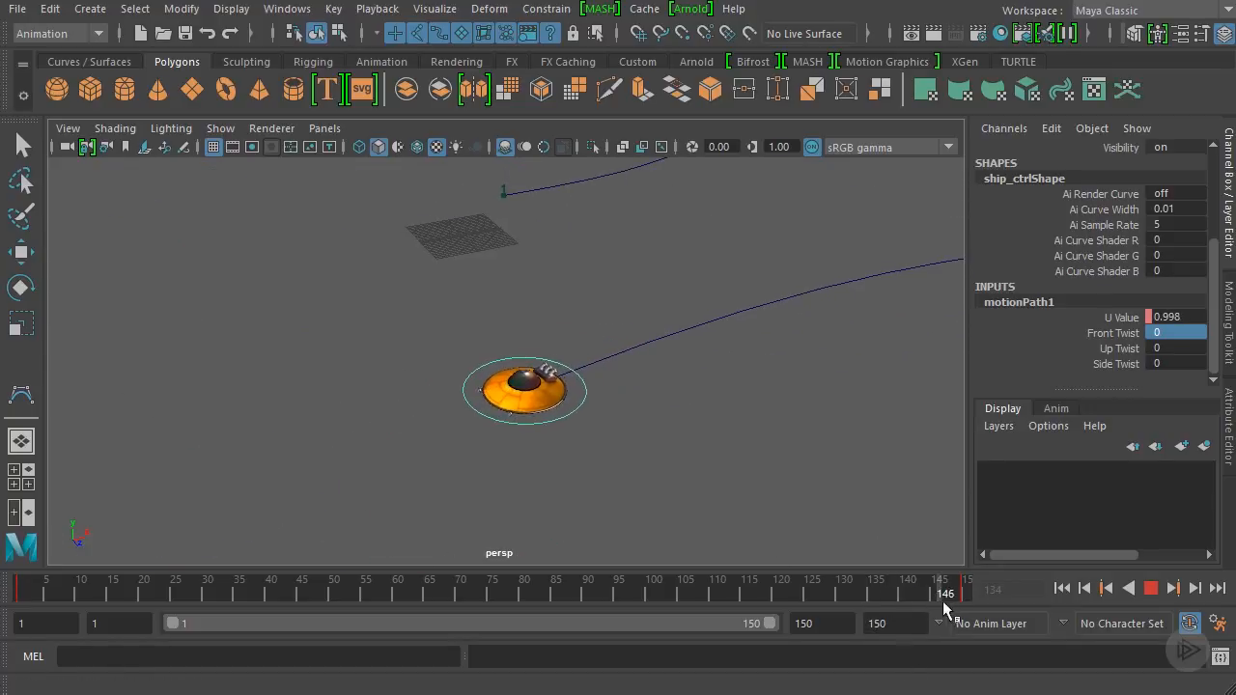
{"action": "left_click_drag", "start_coordinate": [946, 601], "coordinate": [644, 593]}
- Play back the animation again and examine the ship's orientation from different angles as it travels the path
{"action": "scroll", "coordinate": [708, 246], "scroll_direction": "down", "scroll_amount": 3}
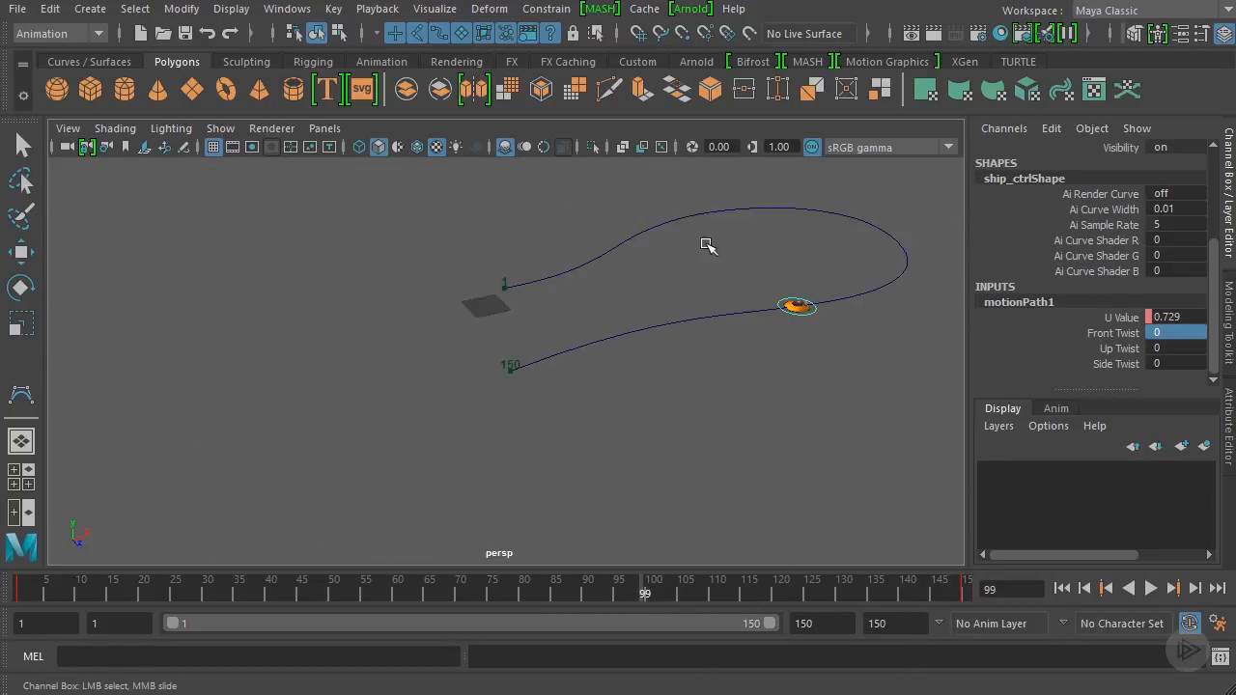
{"action": "middle_click_drag", "start_coordinate": [708, 246], "coordinate": [633, 287], "text": "alt"}
{"action": "key", "text": "alt+v"}
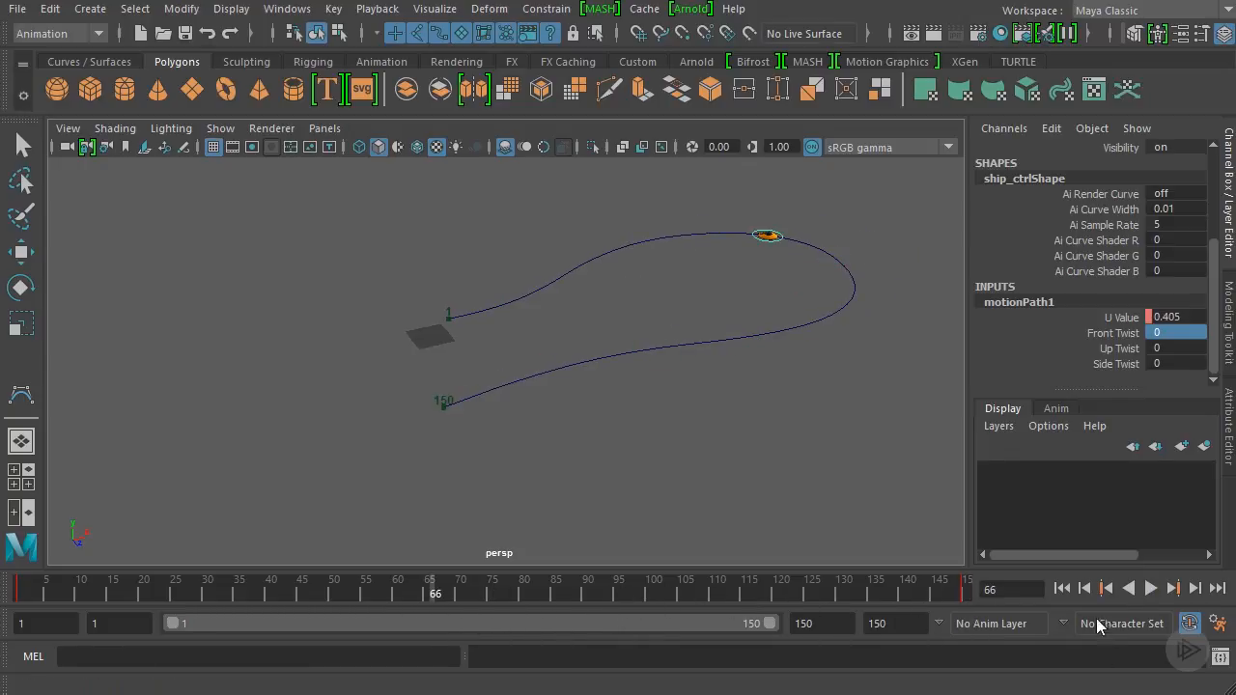
{"action": "scroll", "coordinate": [702, 410], "scroll_direction": "up", "scroll_amount": 2}
{"action": "left_click_drag", "start_coordinate": [702, 409], "coordinate": [759, 392], "text": "alt"}
{"action": "scroll", "coordinate": [759, 392], "scroll_direction": "up", "scroll_amount": 6}
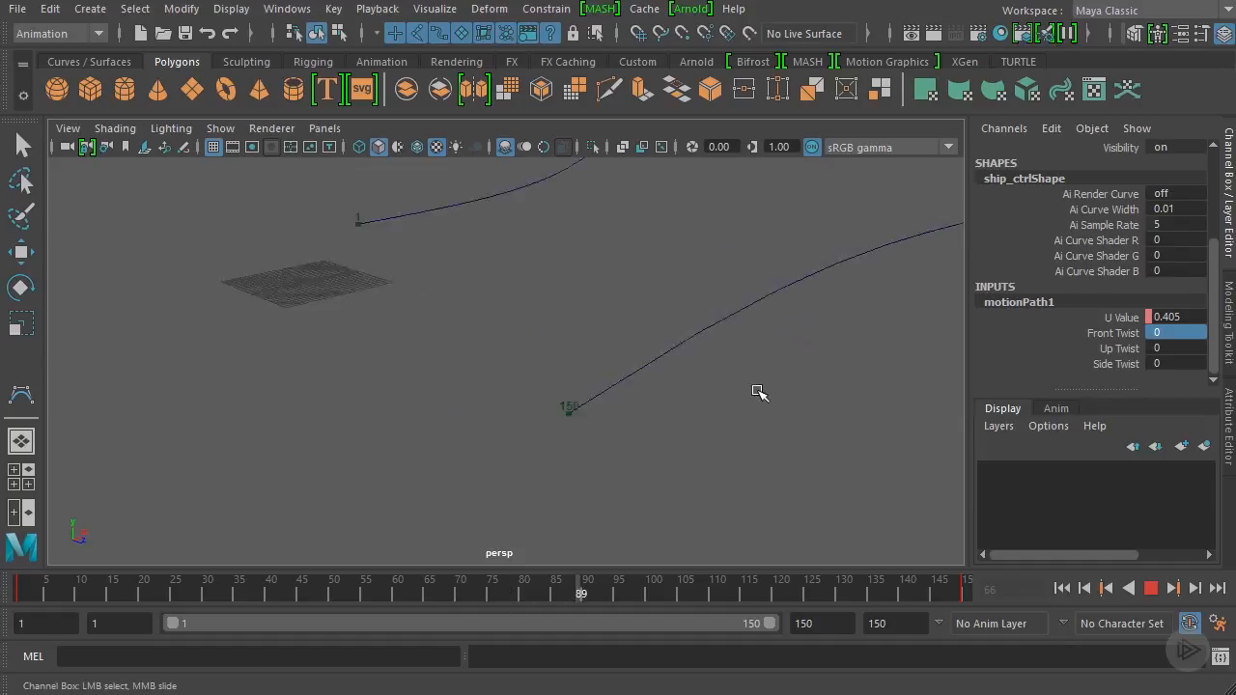
{"action": "middle_click_drag", "start_coordinate": [759, 392], "coordinate": [515, 397], "text": "alt"}
{"action": "left_click_drag", "start_coordinate": [515, 397], "coordinate": [552, 364], "text": "alt"}
{"action": "middle_click_drag", "start_coordinate": [551, 364], "coordinate": [672, 348], "text": "alt"}
{"action": "scroll", "coordinate": [803, 370], "scroll_direction": "down", "scroll_amount": 3}
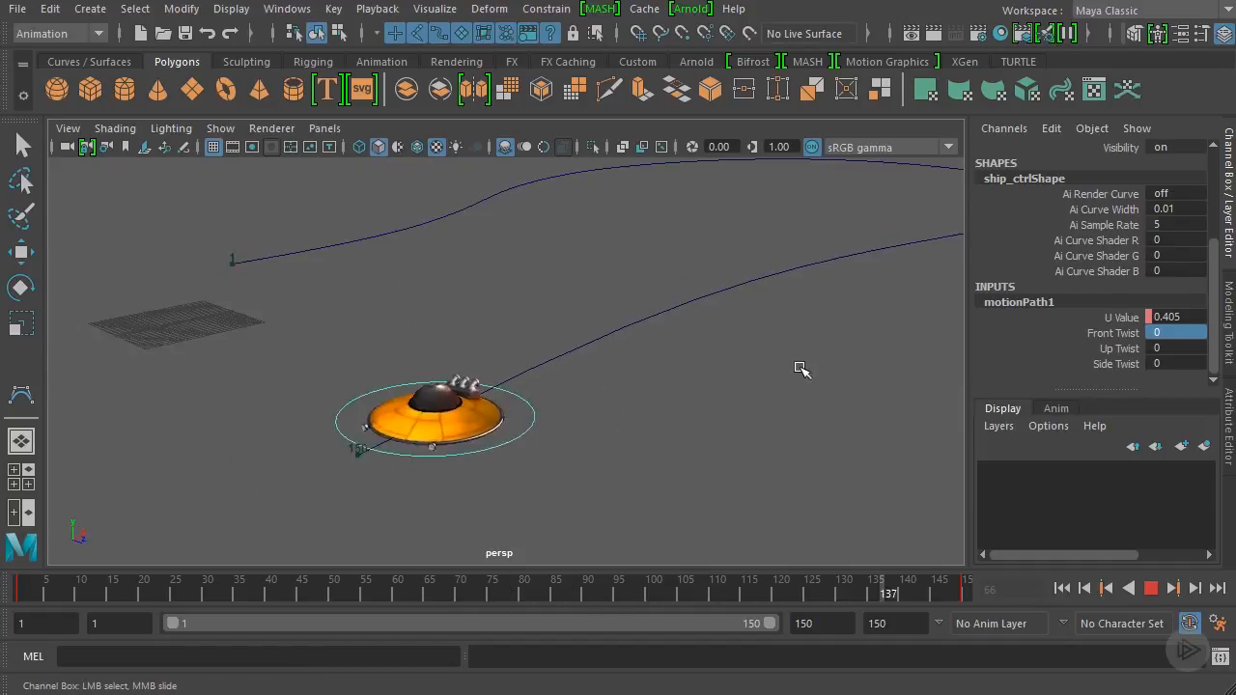
{"action": "left_click_drag", "start_coordinate": [802, 370], "coordinate": [779, 442], "text": "alt"}
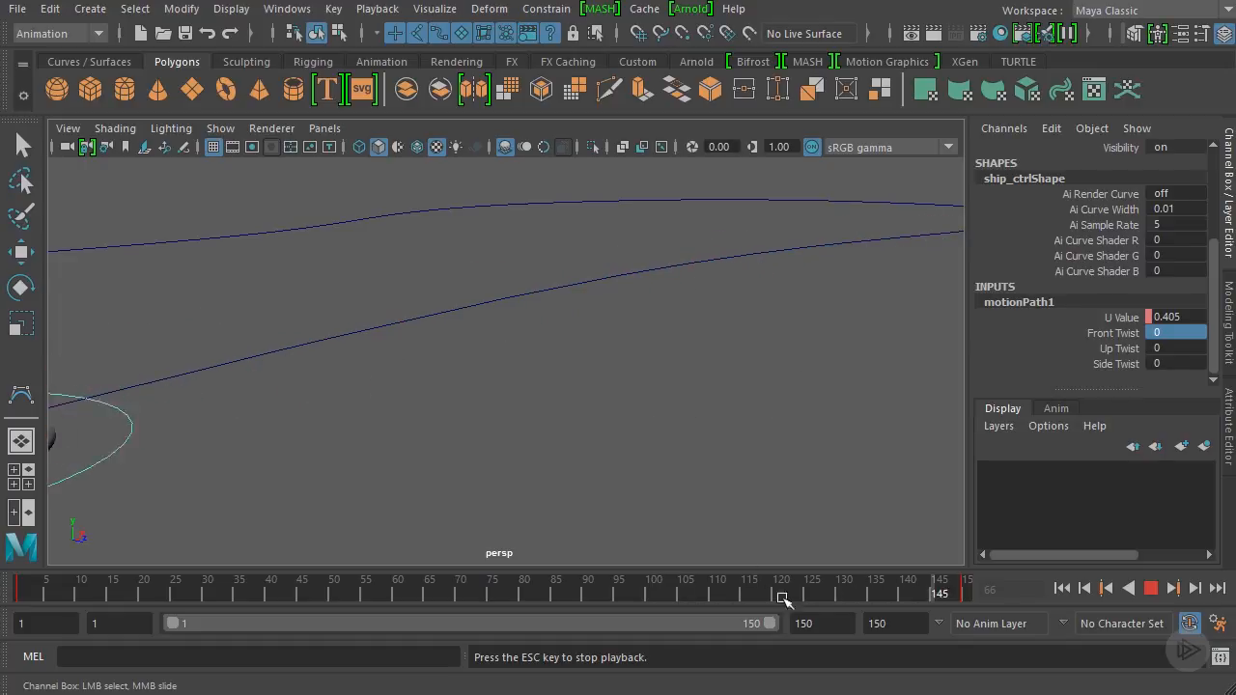
- Scrub the timeline back to frame 1 and forward again to examine the ship's approach to the curve
{"action": "left_click", "coordinate": [608, 584]}
{"action": "key", "text": "a"}
{"action": "left_click_drag", "start_coordinate": [588, 340], "coordinate": [387, 365], "text": "alt"}
{"action": "right_click_drag", "start_coordinate": [386, 365], "coordinate": [428, 390], "text": "alt"}
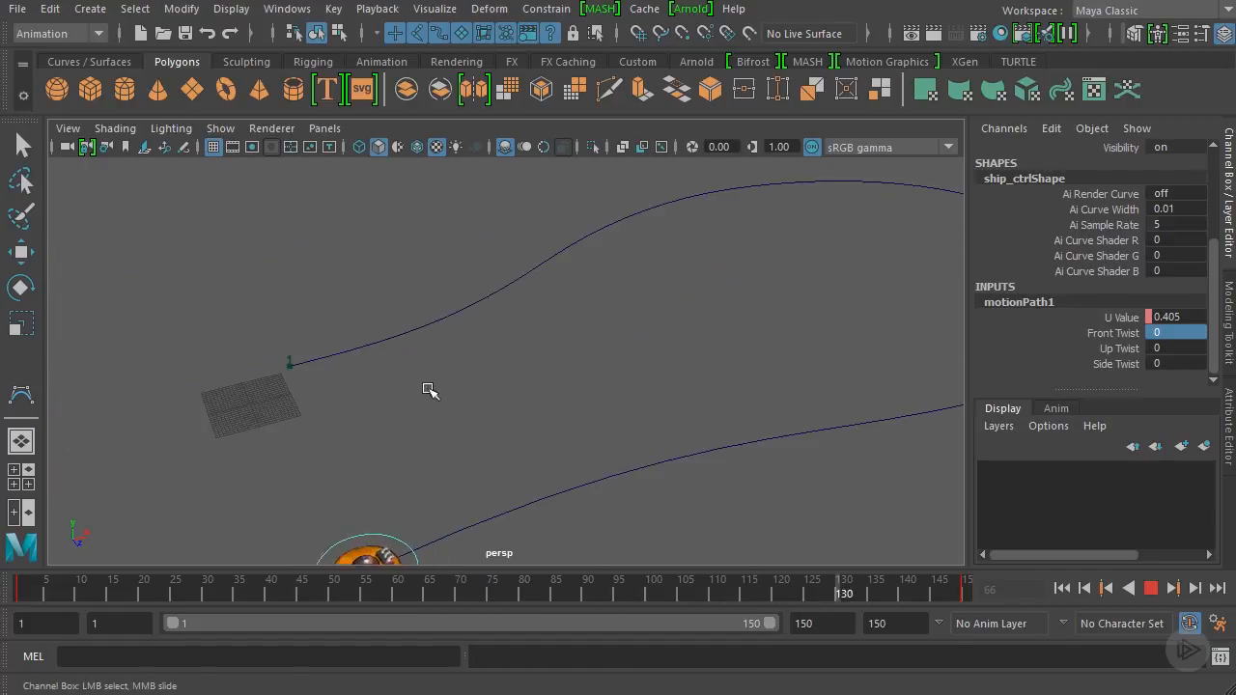
{"action": "middle_click_drag", "start_coordinate": [428, 389], "coordinate": [663, 276], "text": "alt"}
{"action": "left_click", "coordinate": [53, 591]}
{"action": "left_click_drag", "start_coordinate": [53, 596], "coordinate": [20, 591]}
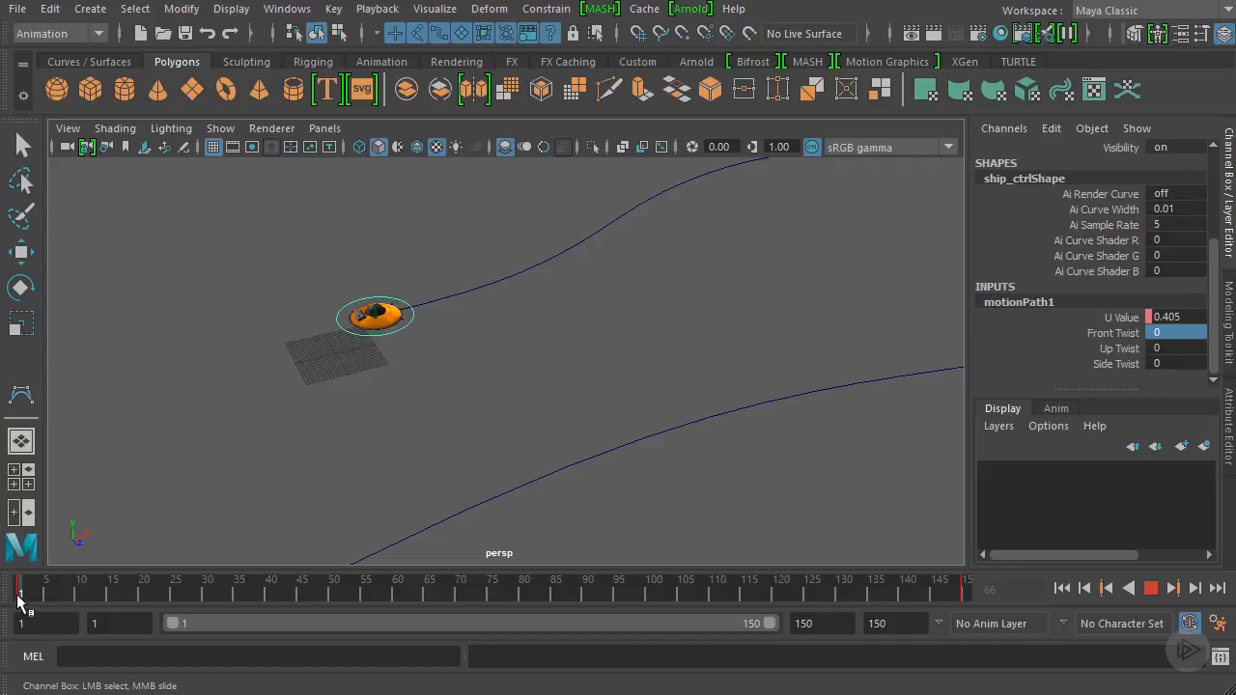
{"action": "left_click_drag", "start_coordinate": [21, 604], "coordinate": [431, 591]}
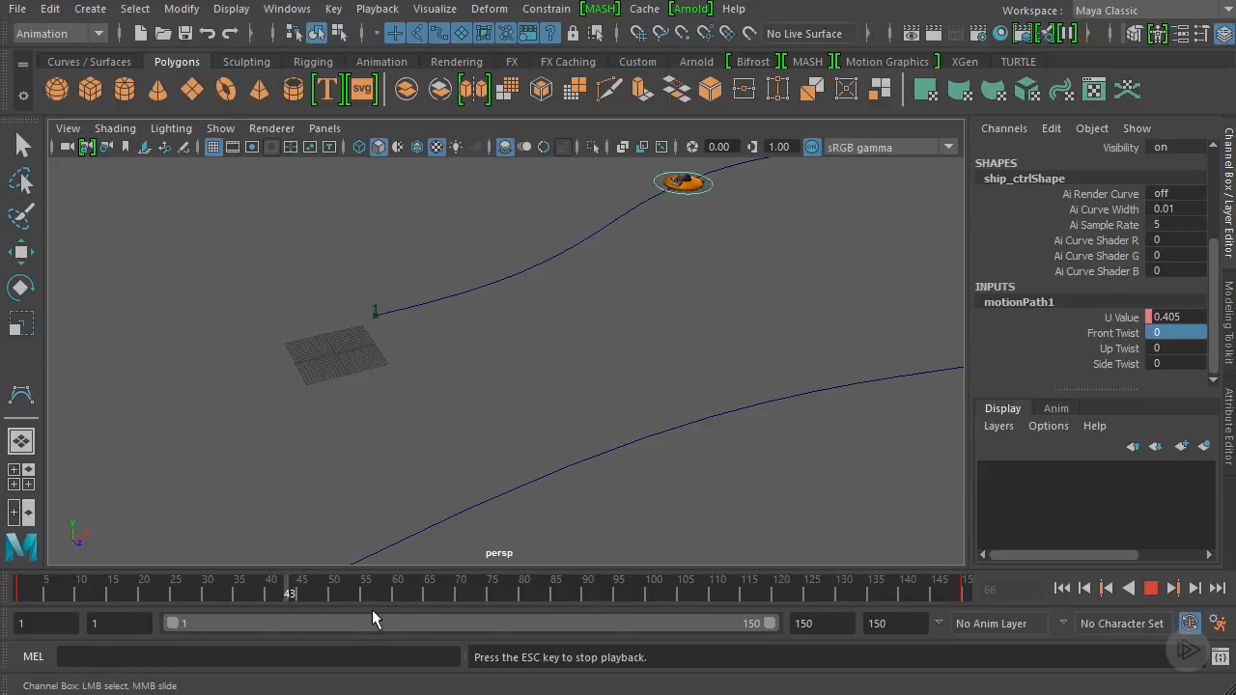
- Stop the playback and return the timeline to frame 1
{"action": "left_click", "coordinate": [1153, 587]}
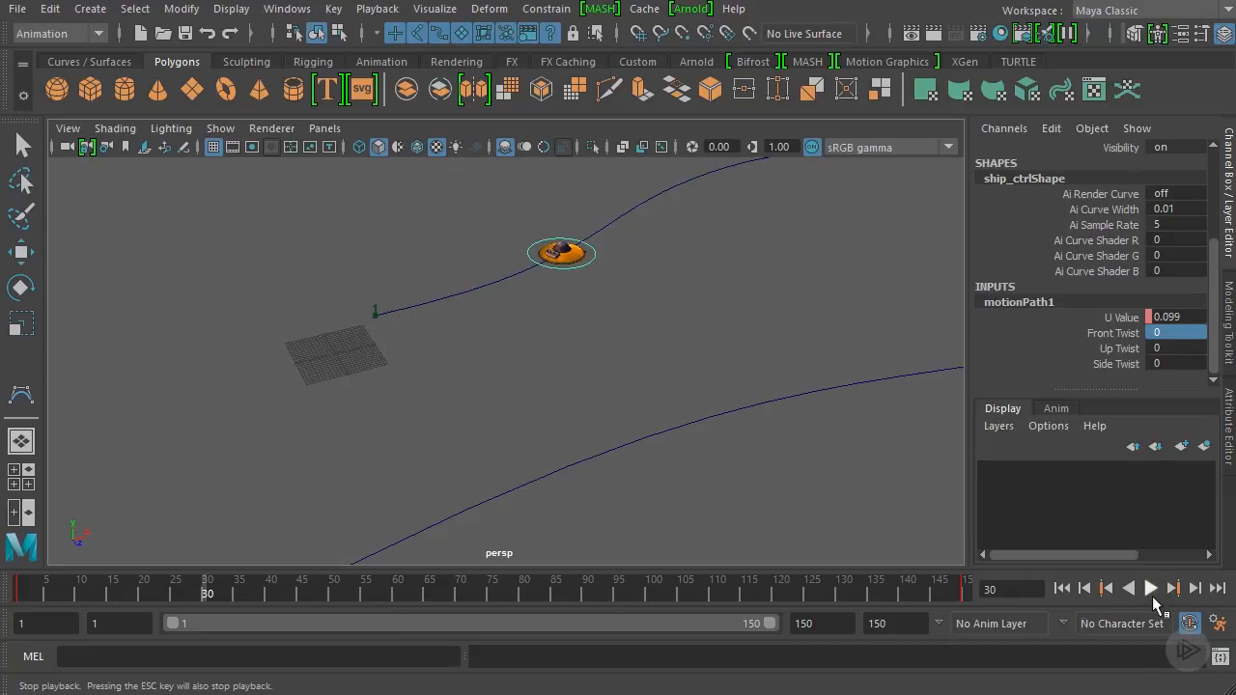
{"action": "left_click", "coordinate": [352, 591]}
{"action": "left_click_drag", "start_coordinate": [352, 591], "coordinate": [14, 591]}
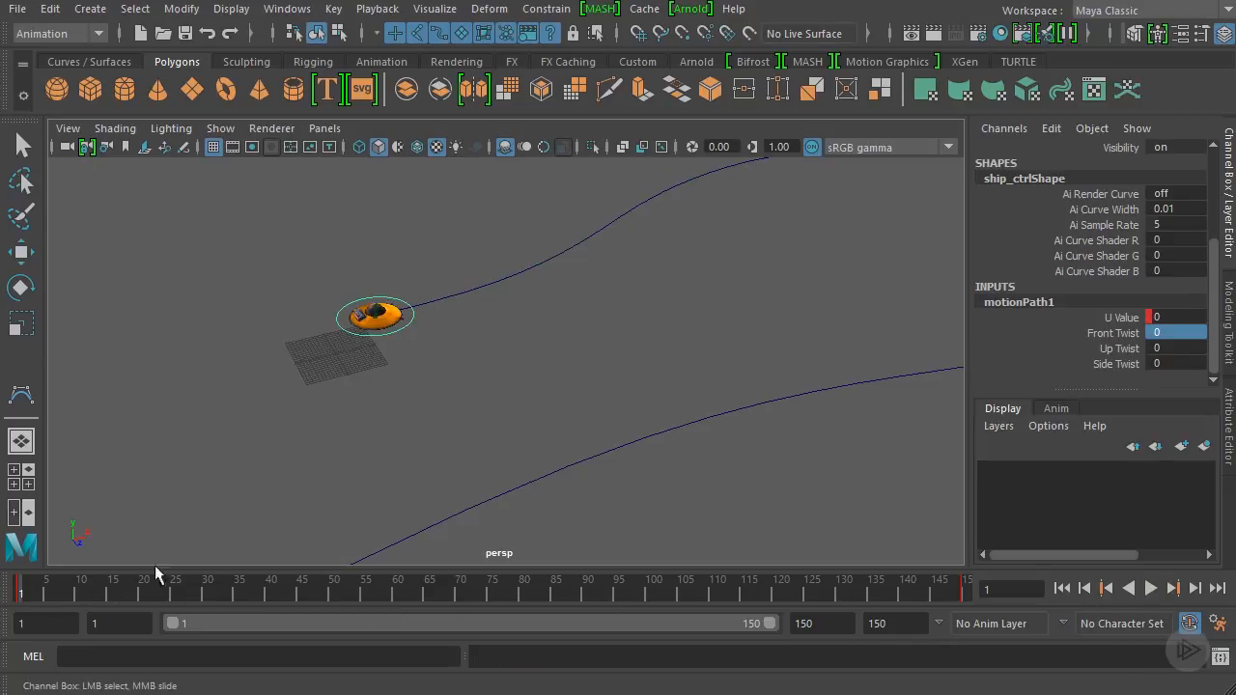
- Open the Graph Editor and isolate the U Value curve of motionPath1
{"action": "left_click", "coordinate": [286, 13]}
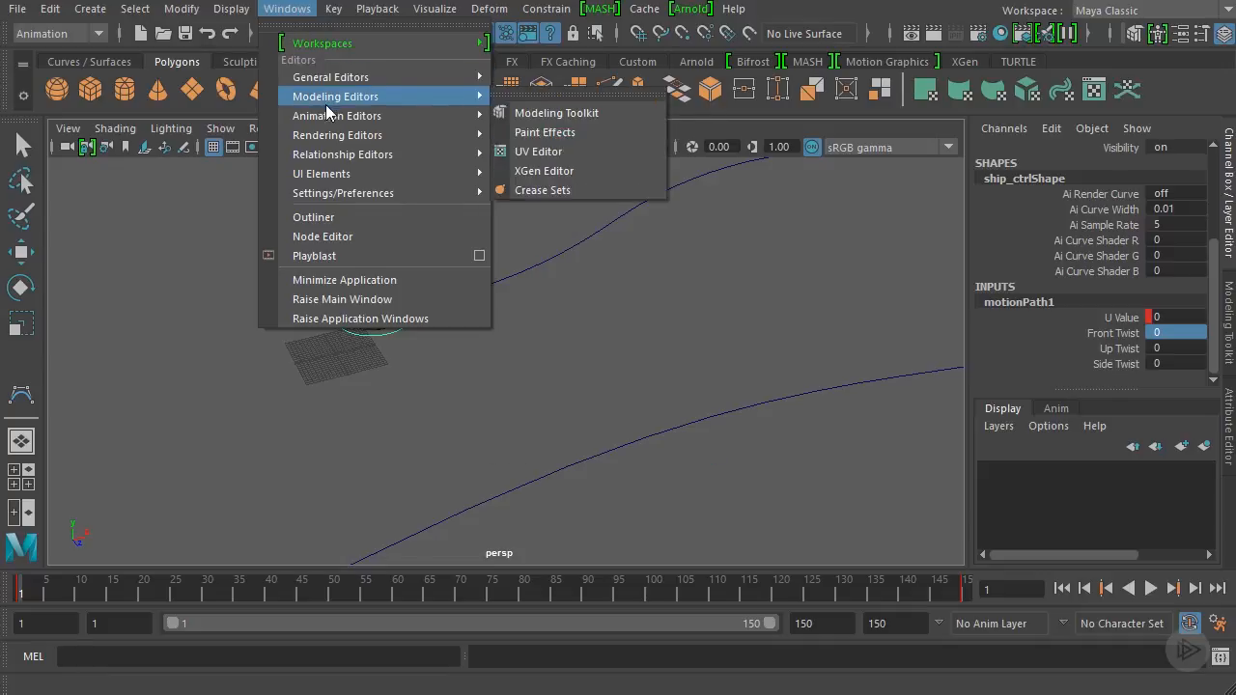
{"action": "mouse_move", "coordinate": [325, 116]}
{"action": "left_click", "coordinate": [524, 132]}
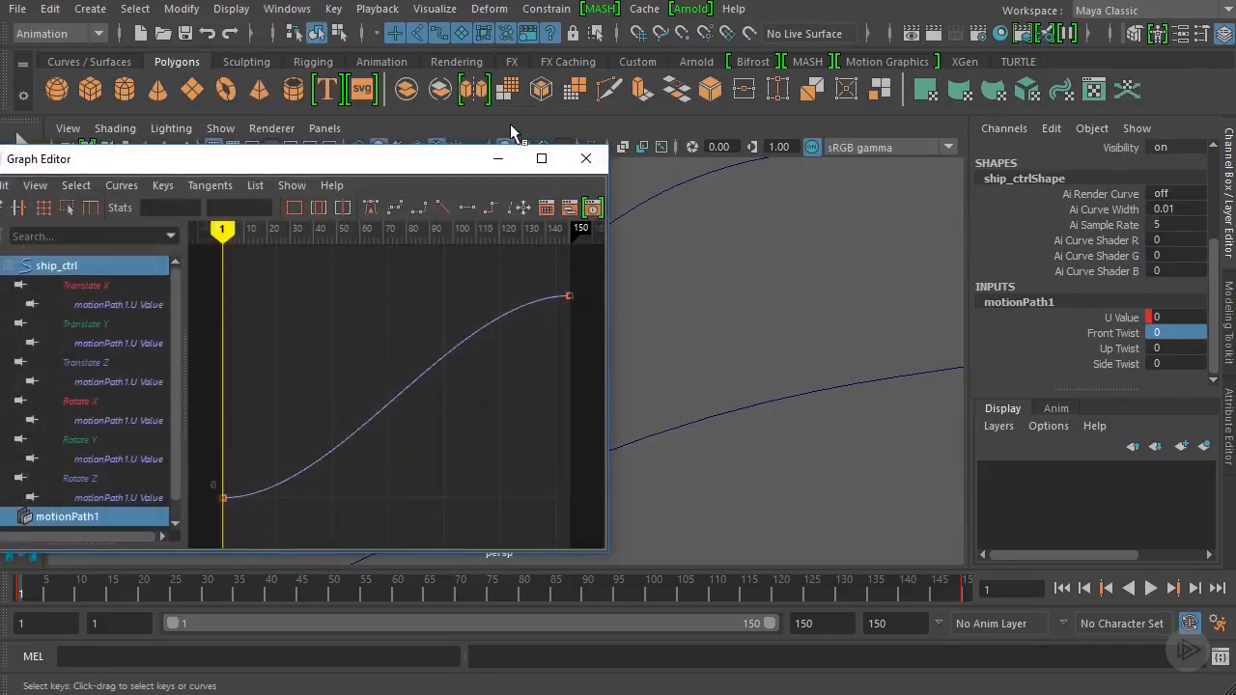
{"action": "left_click_drag", "start_coordinate": [353, 160], "coordinate": [587, 118]}
{"action": "scroll", "coordinate": [332, 344], "scroll_direction": "down", "scroll_amount": 1}
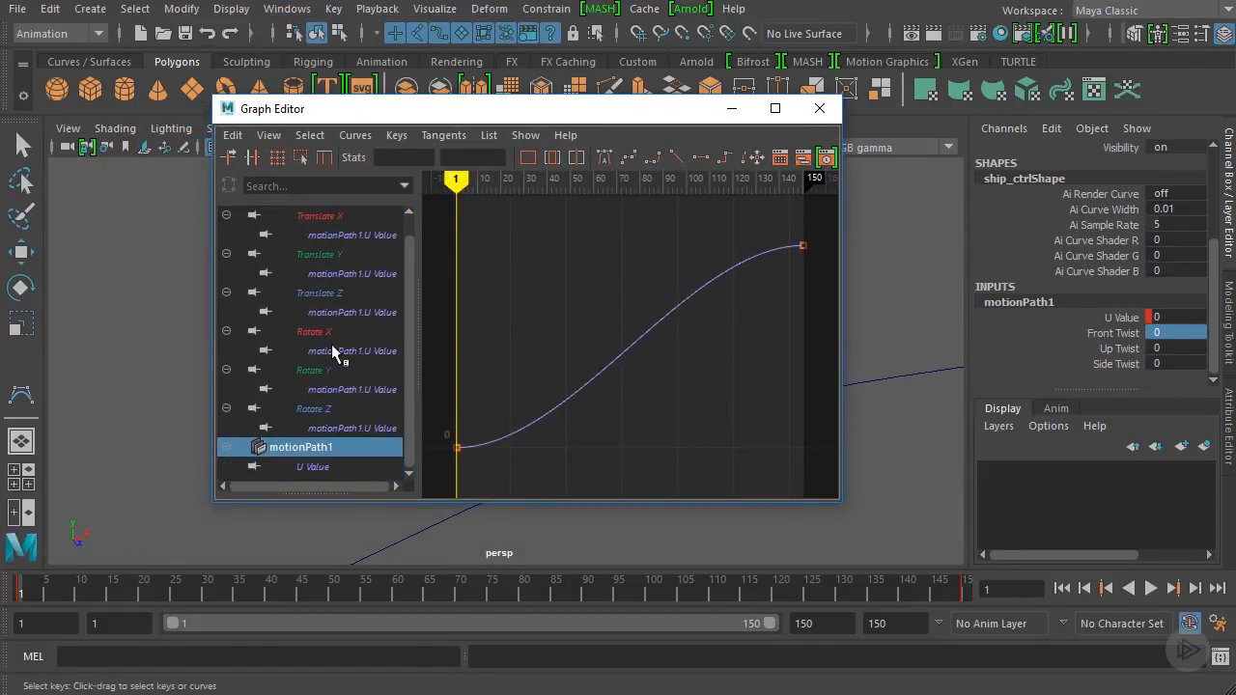
{"action": "scroll", "coordinate": [307, 388], "scroll_direction": "up", "scroll_amount": 1}
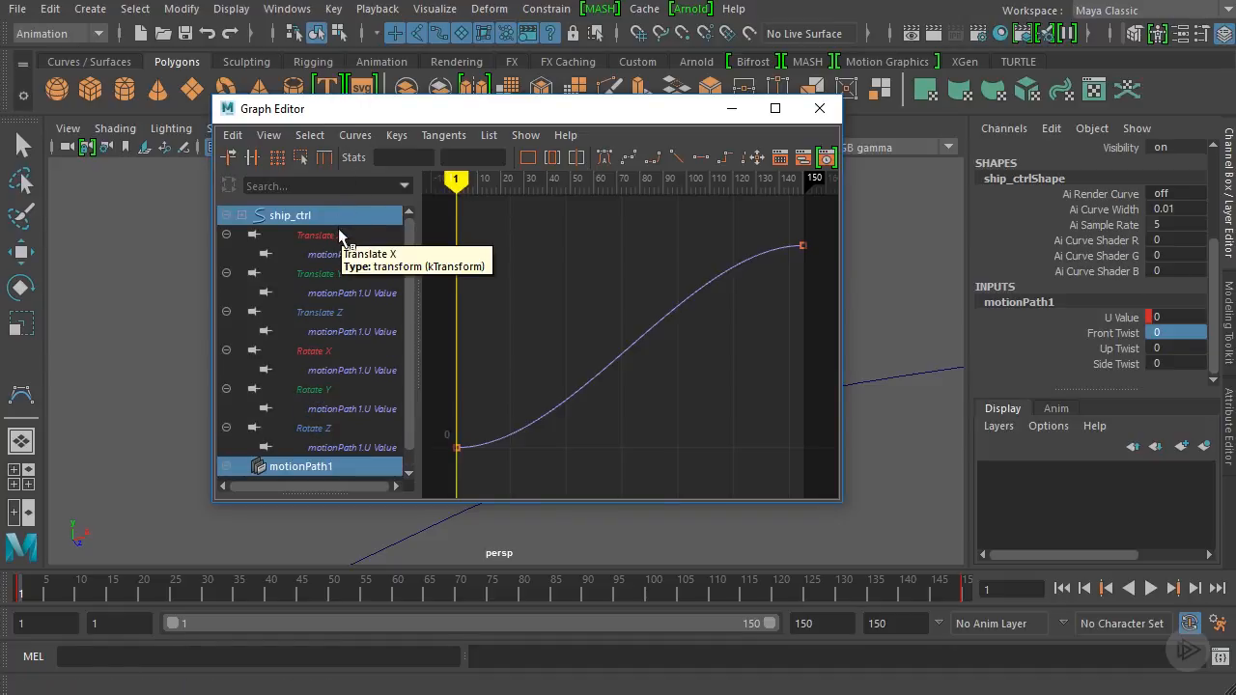
{"action": "scroll", "coordinate": [339, 232], "scroll_direction": "down", "scroll_amount": 1}
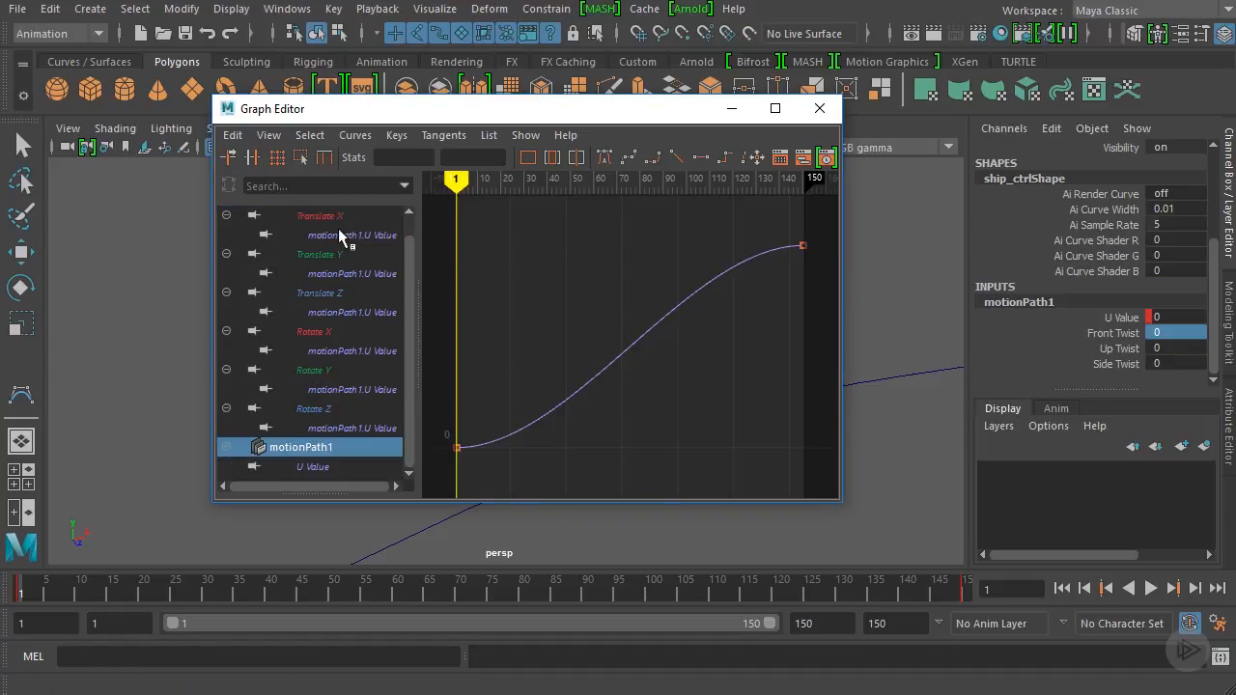
{"action": "left_click", "coordinate": [320, 469]}
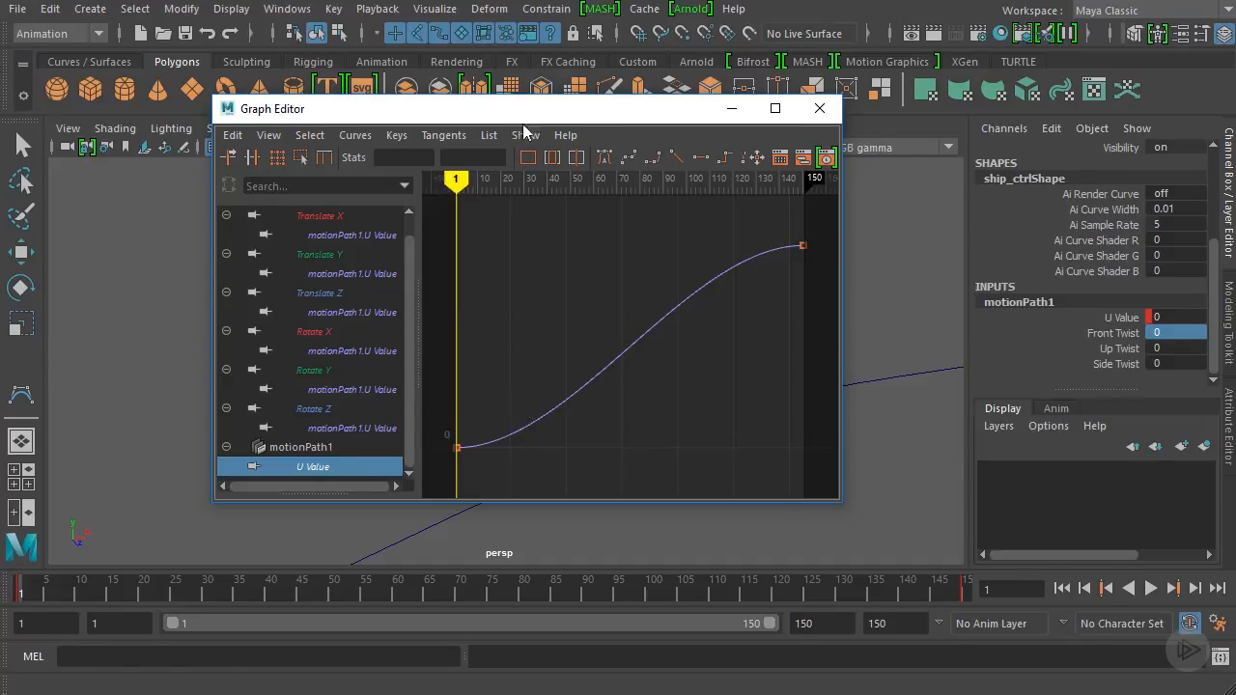
- Enlarge the Graph Editor window and reposition it over the viewport for a larger view of the U Value curve
{"action": "left_click_drag", "start_coordinate": [518, 116], "coordinate": [780, 170]}
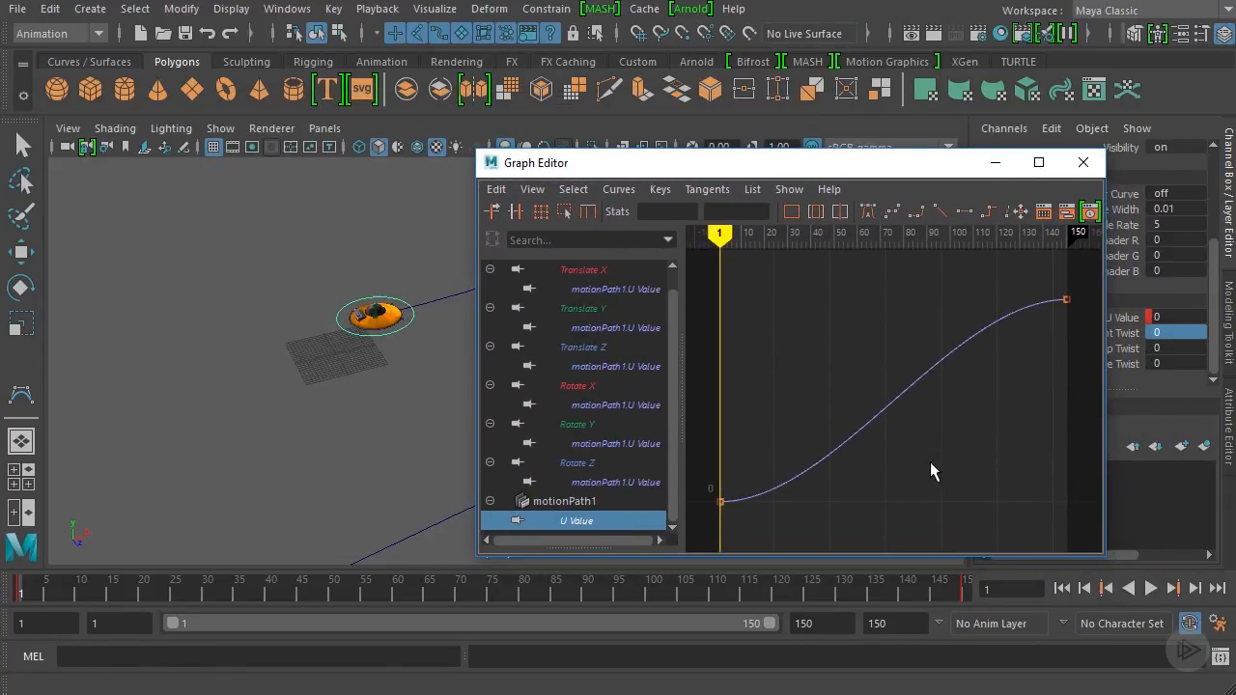
{"action": "left_click_drag", "start_coordinate": [1103, 559], "coordinate": [1203, 604]}
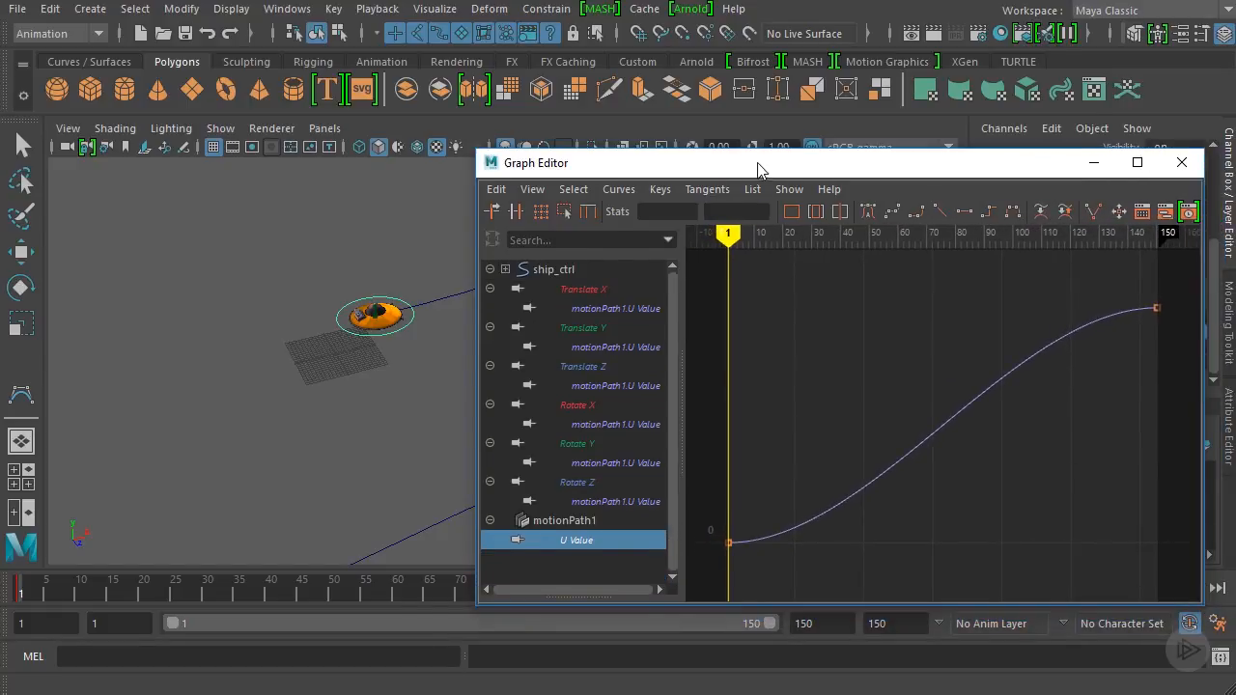
{"action": "left_click_drag", "start_coordinate": [759, 170], "coordinate": [581, 142]}
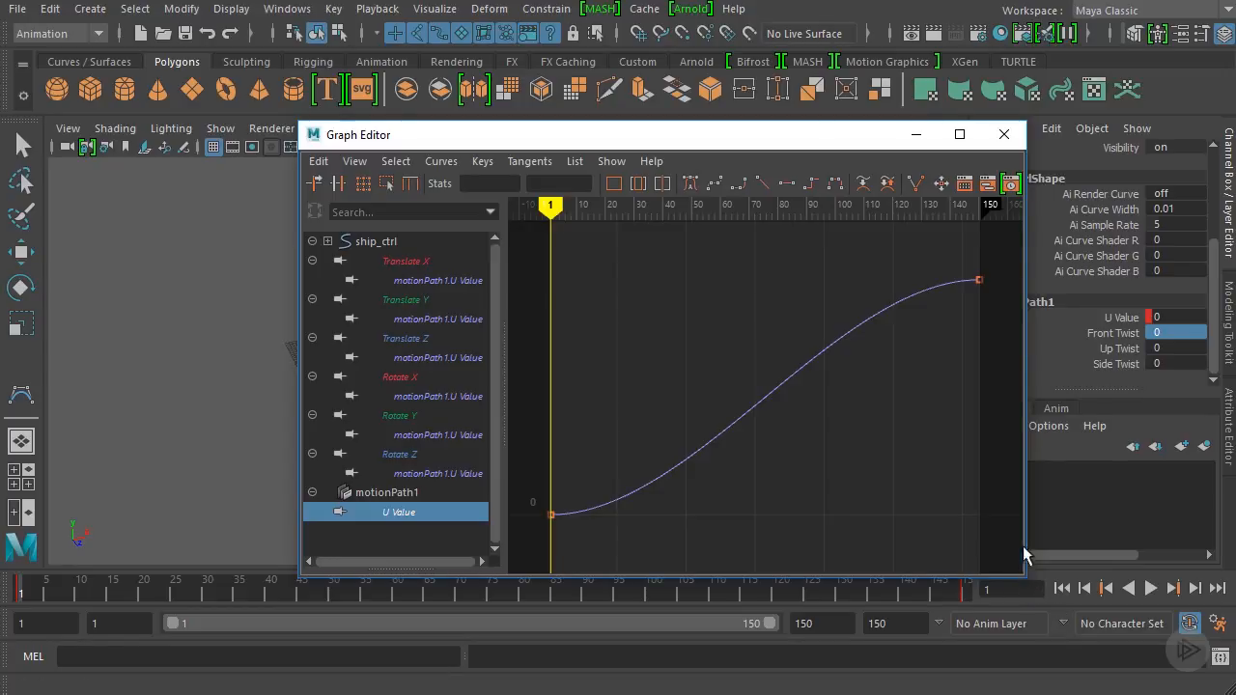
{"action": "left_click_drag", "start_coordinate": [300, 123], "coordinate": [347, 109]}
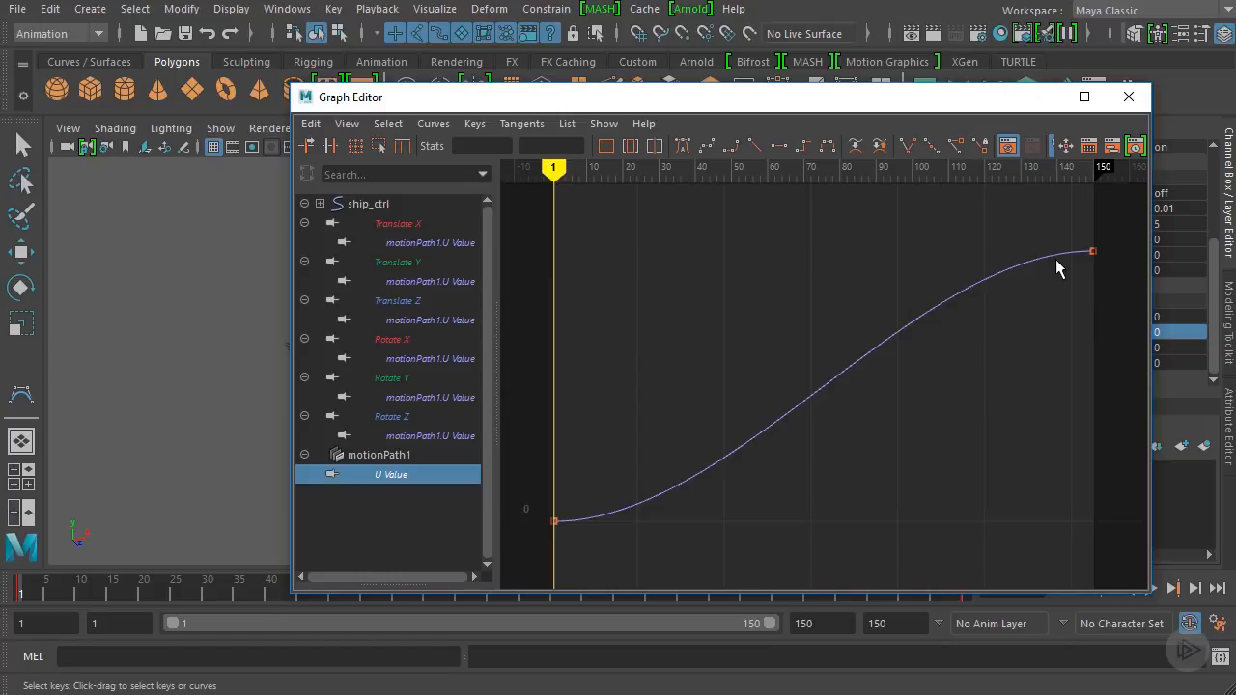
- Dock the Graph Editor above the viewport and turn it back into a floating window
{"action": "left_click_drag", "start_coordinate": [726, 107], "coordinate": [688, 118]}
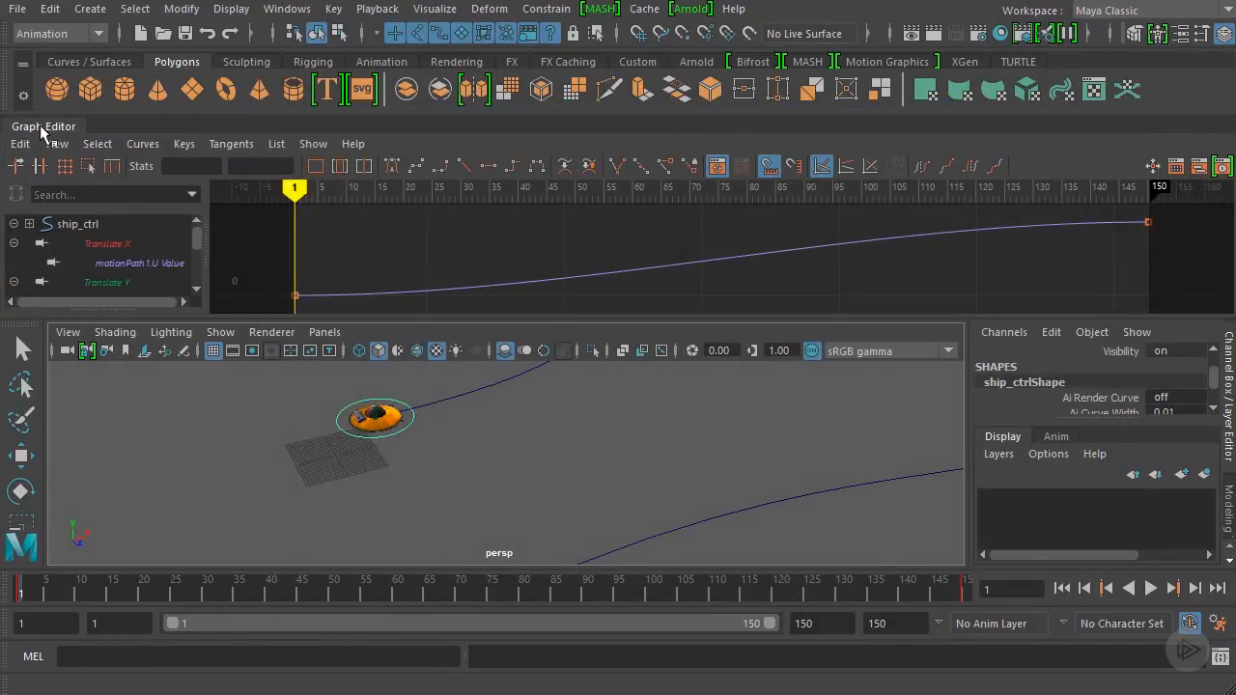
{"action": "left_click_drag", "start_coordinate": [43, 133], "coordinate": [309, 184]}
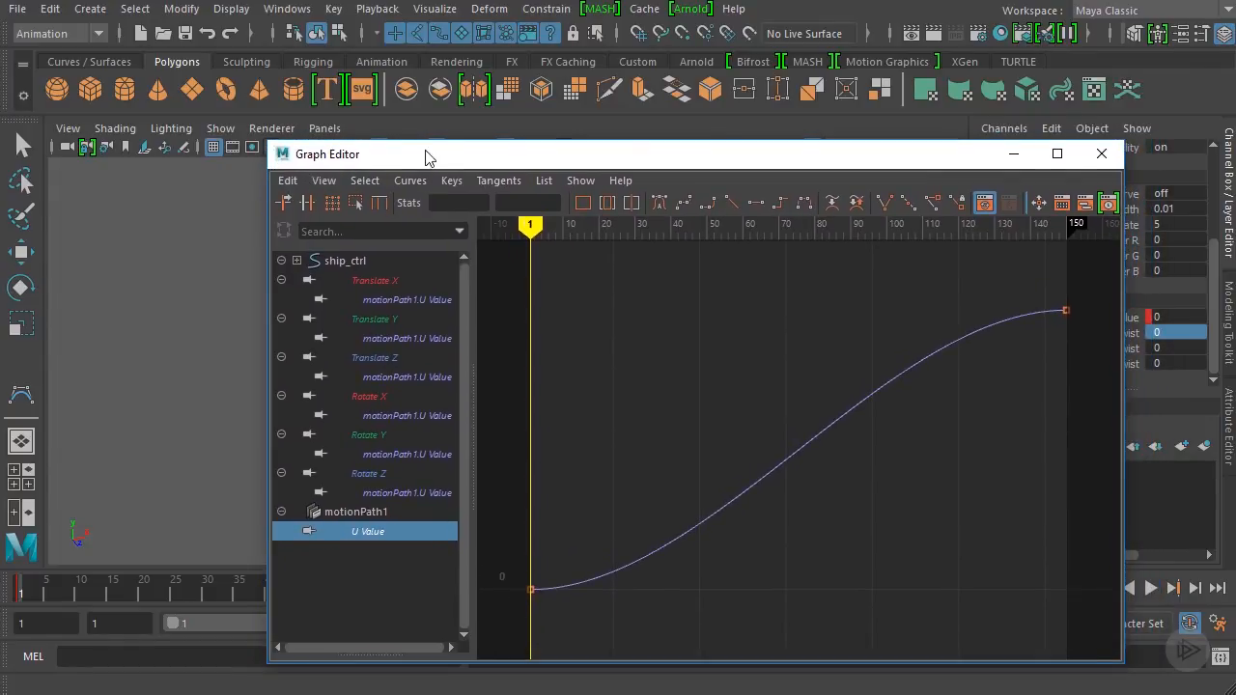
{"action": "left_click_drag", "start_coordinate": [428, 157], "coordinate": [440, 141]}
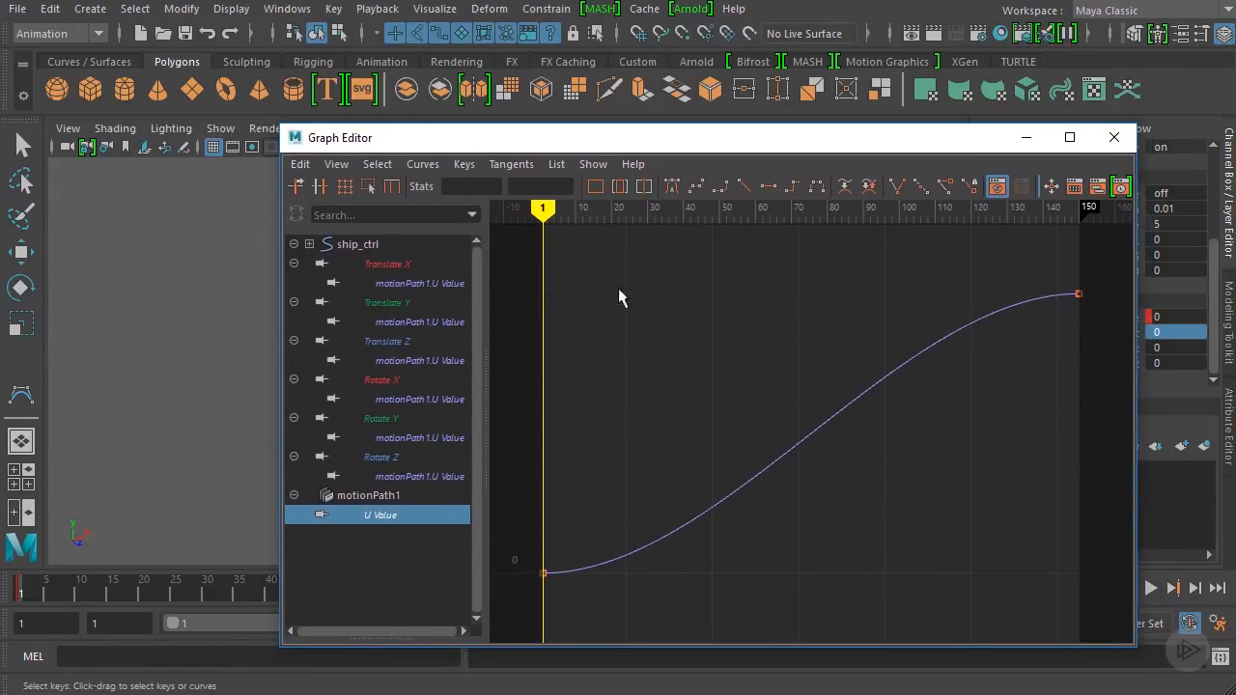
- Scrub through the U Value curve in the Graph Editor to examine how the ship's speed changes between the keys
{"action": "mouse_move", "coordinate": [543, 206]}
{"action": "left_mouse_down"}
{"action": "mouse_move", "coordinate": [1076, 223]}
{"action": "mouse_move", "coordinate": [769, 228]}
{"action": "mouse_move", "coordinate": [888, 246]}
{"action": "left_mouse_up"}
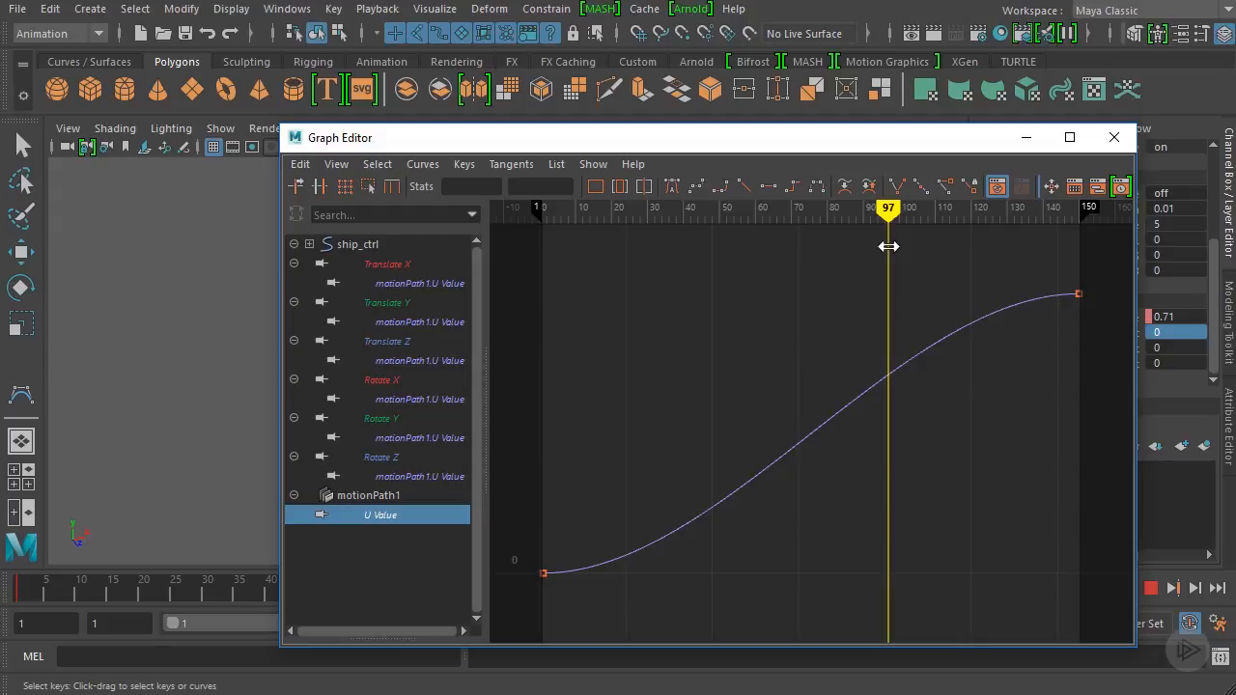
{"action": "mouse_move", "coordinate": [888, 246]}
{"action": "left_mouse_down"}
{"action": "mouse_move", "coordinate": [1092, 250]}
{"action": "mouse_move", "coordinate": [1032, 249]}
{"action": "mouse_move", "coordinate": [1048, 251]}
{"action": "mouse_move", "coordinate": [1024, 264]}
{"action": "mouse_move", "coordinate": [1110, 292]}
{"action": "mouse_move", "coordinate": [541, 377]}
{"action": "left_mouse_up"}
{"action": "left_click_drag", "start_coordinate": [588, 143], "coordinate": [722, 145]}
{"action": "mouse_move", "coordinate": [676, 201]}
{"action": "left_mouse_down"}
{"action": "mouse_move", "coordinate": [1165, 201]}
{"action": "mouse_move", "coordinate": [1119, 166]}
{"action": "mouse_move", "coordinate": [912, 137]}
{"action": "left_mouse_up"}
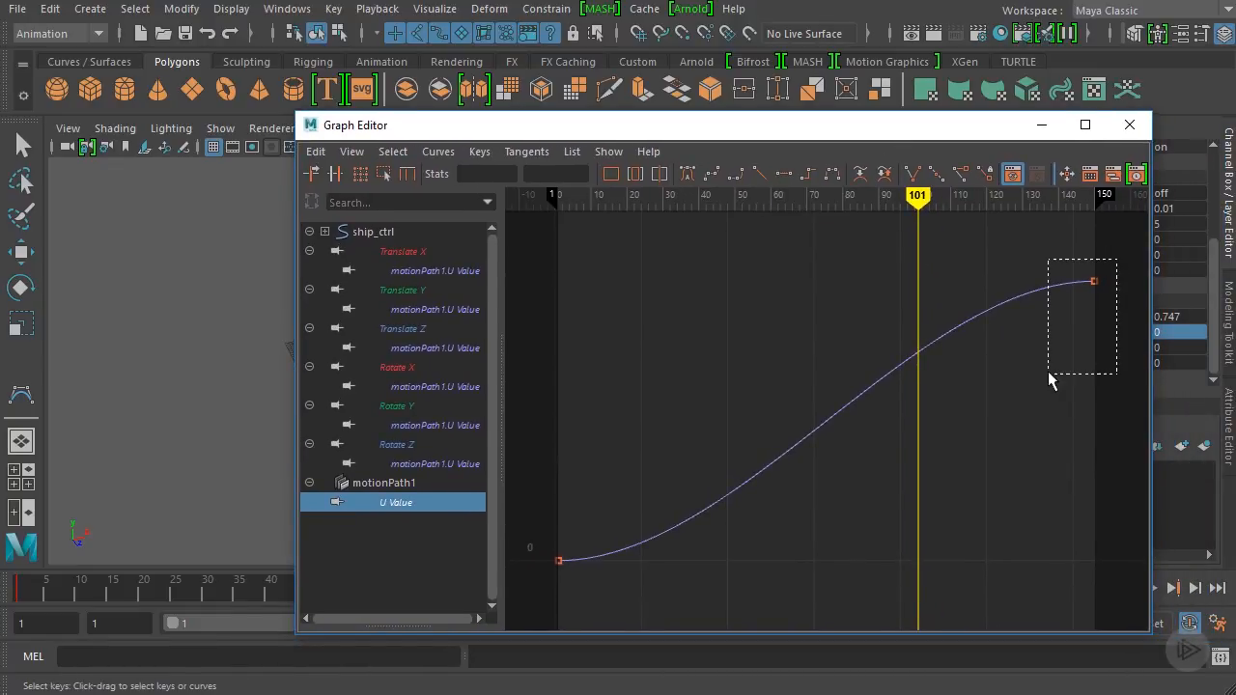
- Apply linear tangents to the U Value curve's last key at frame 150 and close the Graph Editor
{"action": "left_click_drag", "start_coordinate": [1050, 379], "coordinate": [1050, 380]}
{"action": "key", "text": "w"}
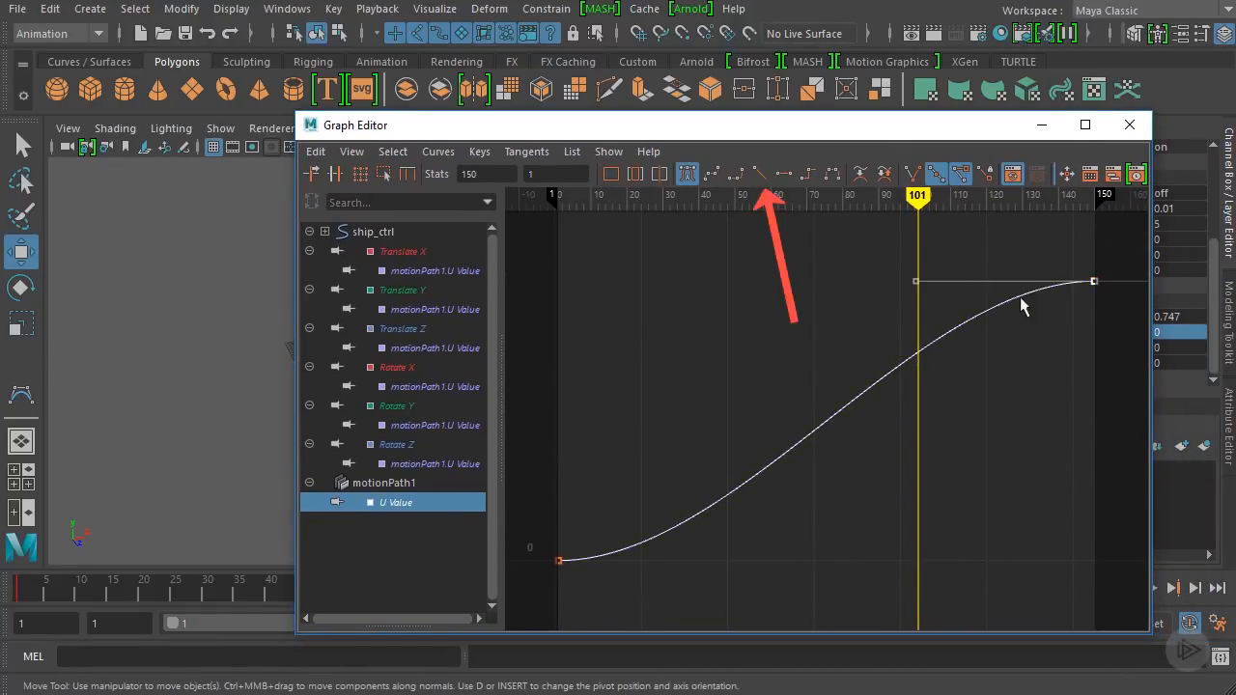
{"action": "left_click", "coordinate": [760, 174]}
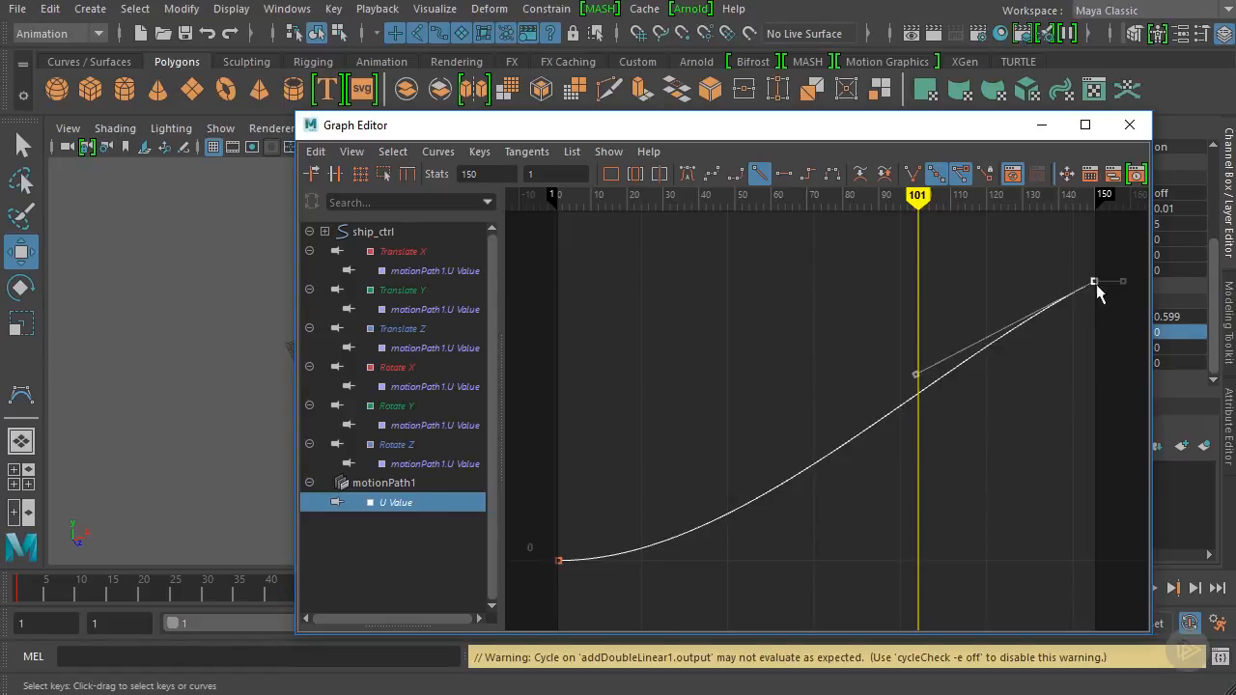
{"action": "left_click", "coordinate": [1130, 126]}
- Play the animation from frame 1 and examine the ship's speed along the whole path, particularly near its end
{"action": "key", "text": "alt+shift+v"}
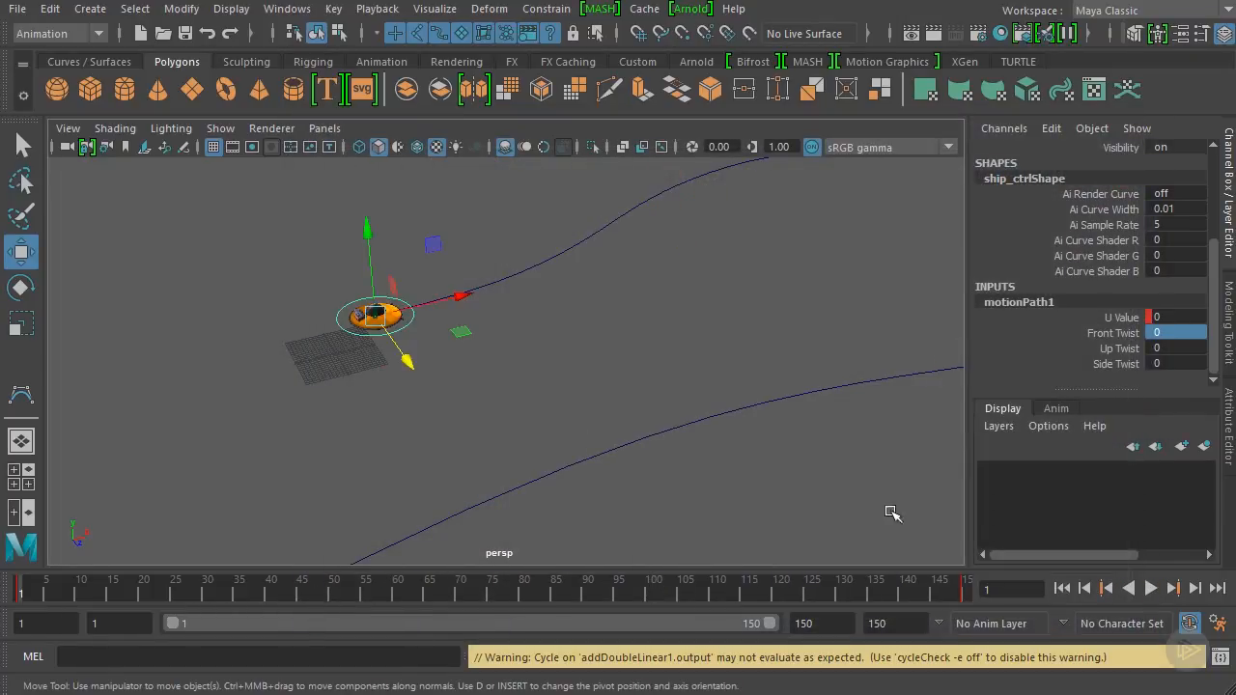
{"action": "left_click", "coordinate": [1149, 587]}
{"action": "left_click_drag", "start_coordinate": [751, 389], "coordinate": [598, 421], "text": "alt"}
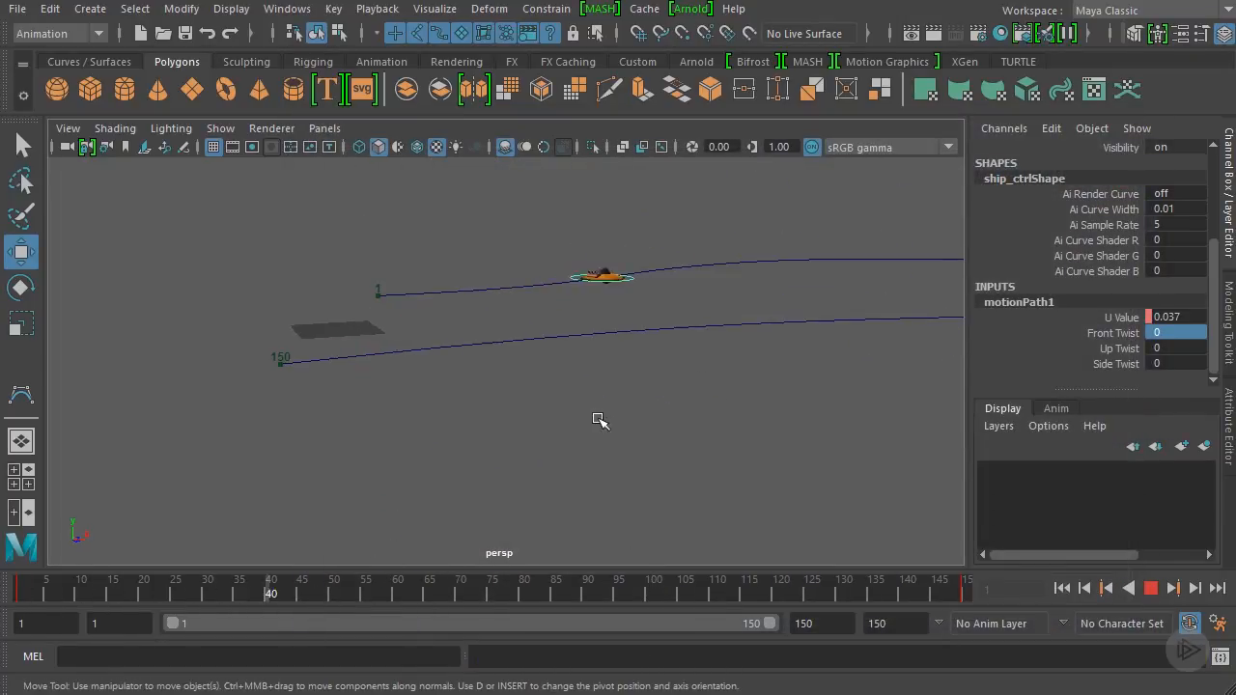
{"action": "left_click_drag", "start_coordinate": [670, 326], "coordinate": [588, 279], "text": "alt"}
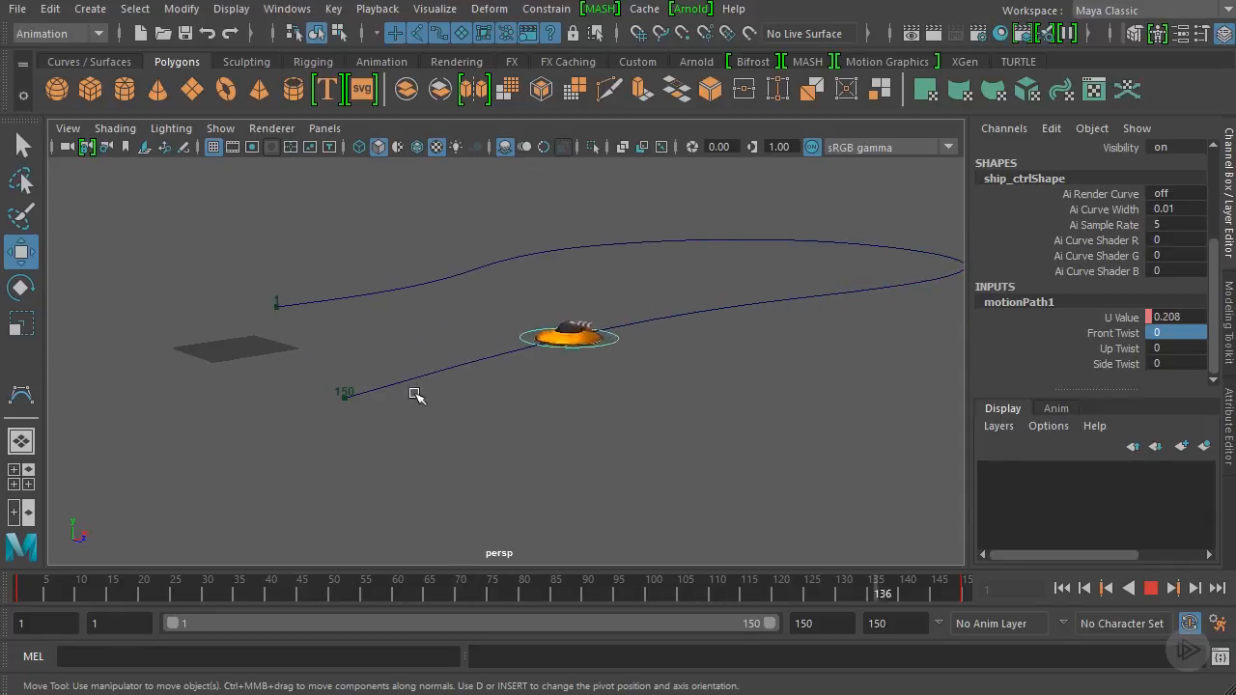
{"action": "left_click_drag", "start_coordinate": [910, 588], "coordinate": [275, 590]}
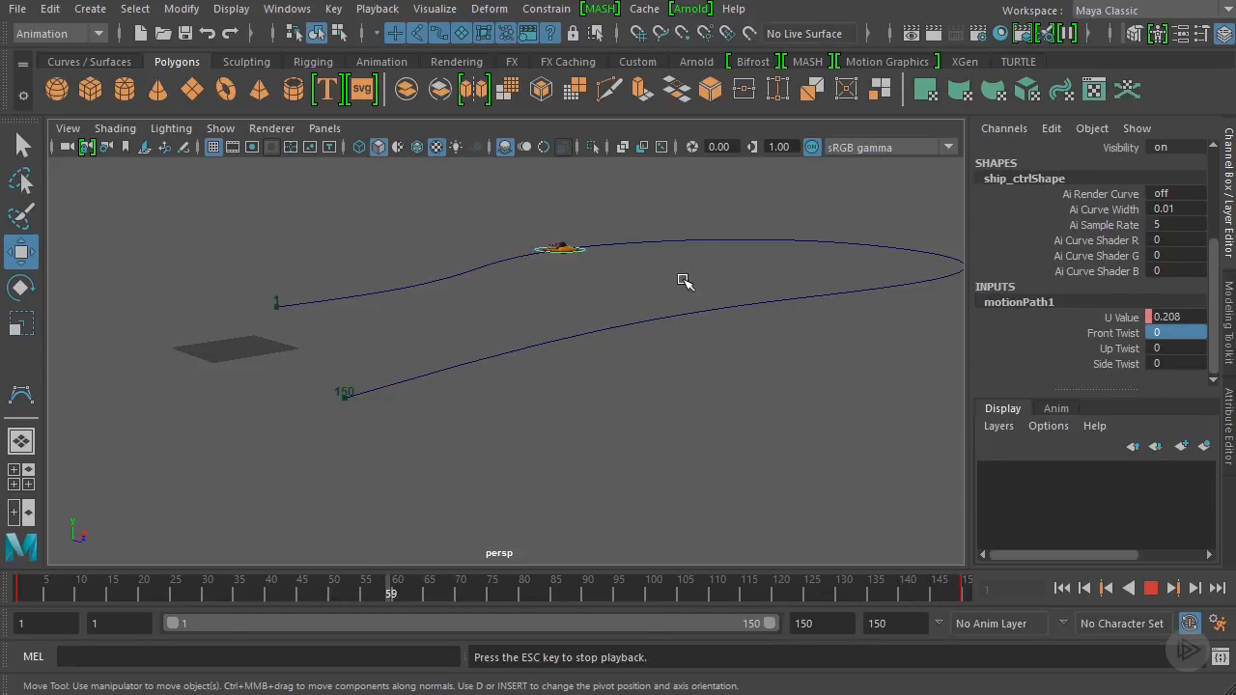